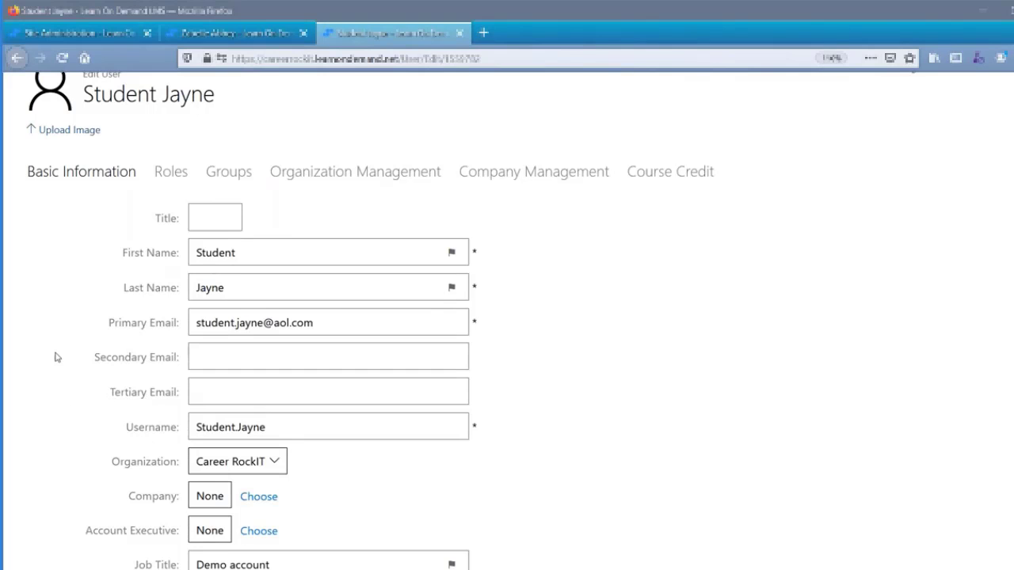
# Step: Review the basic information fields and account options on the student account's edit page
pyautogui.scroll(-1, 55, 357)
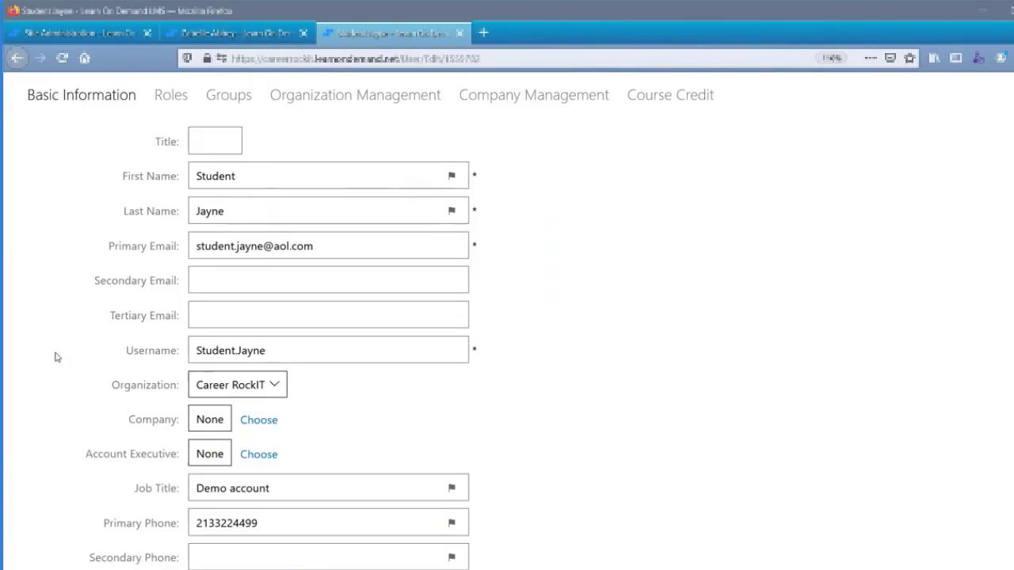
pyautogui.scroll(-1, 54, 358)
pyautogui.scroll(-1, 55, 358)
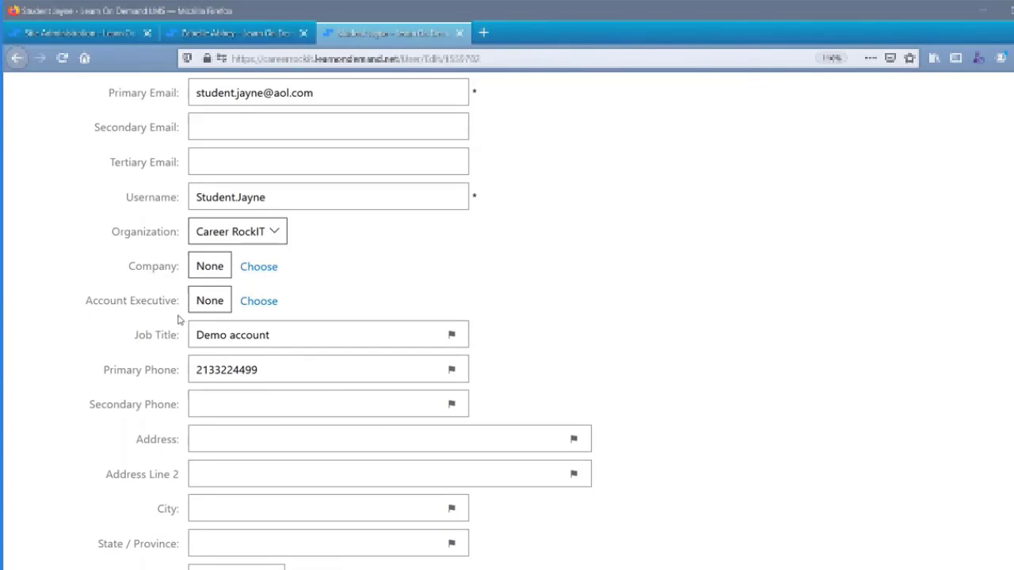
pyautogui.scroll(-3, 89, 320)
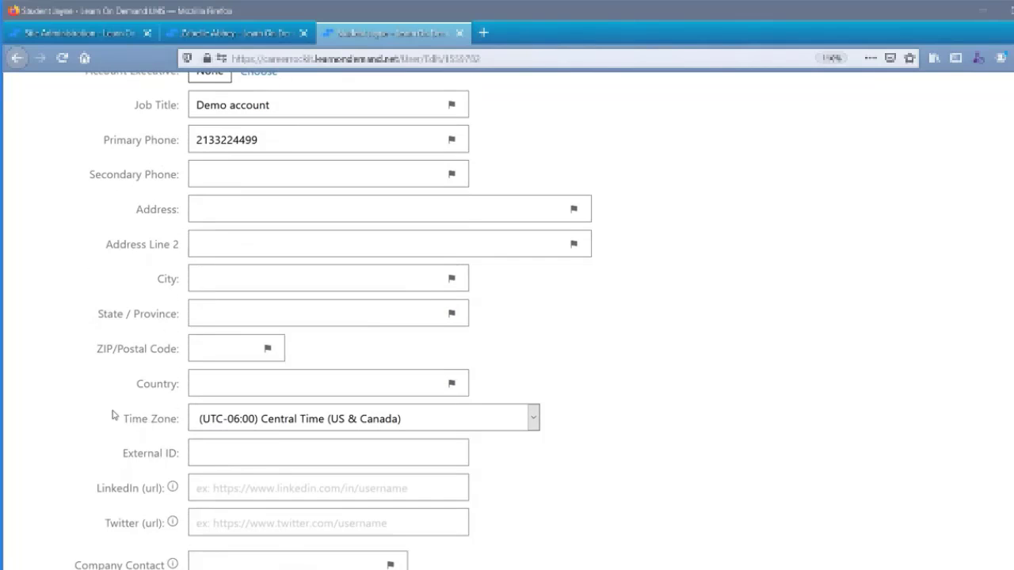
pyautogui.scroll(-4, 111, 415)
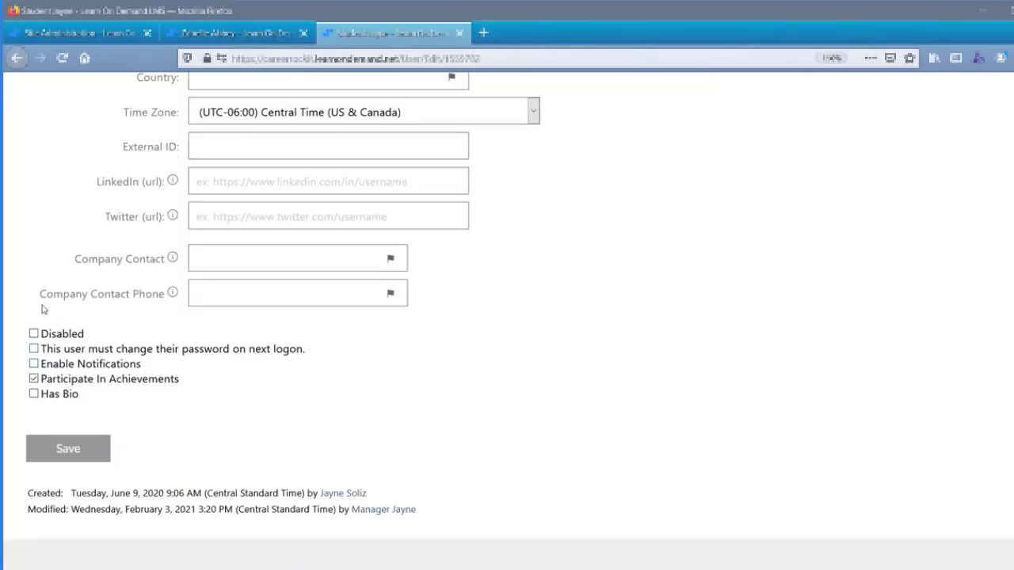
pyautogui.scroll(10, 42, 311)
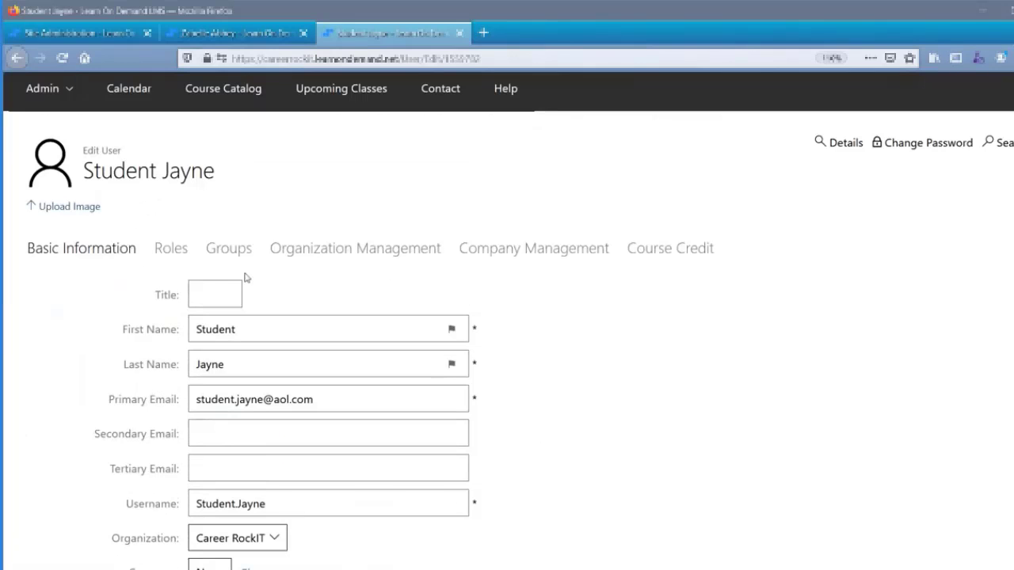
# Step: Examine the student account's assigned roles and organization management settings, and open its details
pyautogui.click(167, 250)
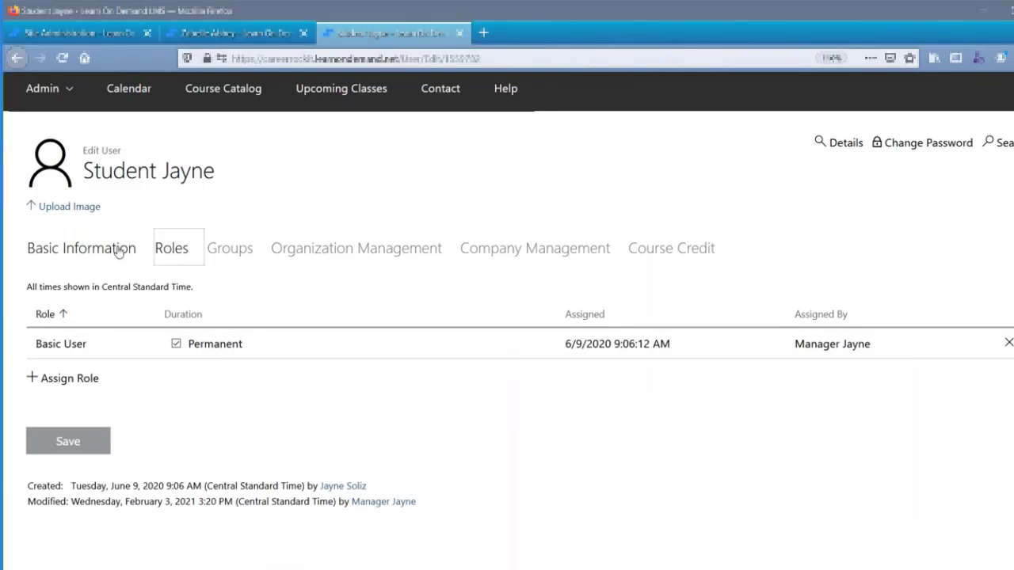
pyautogui.click(399, 259)
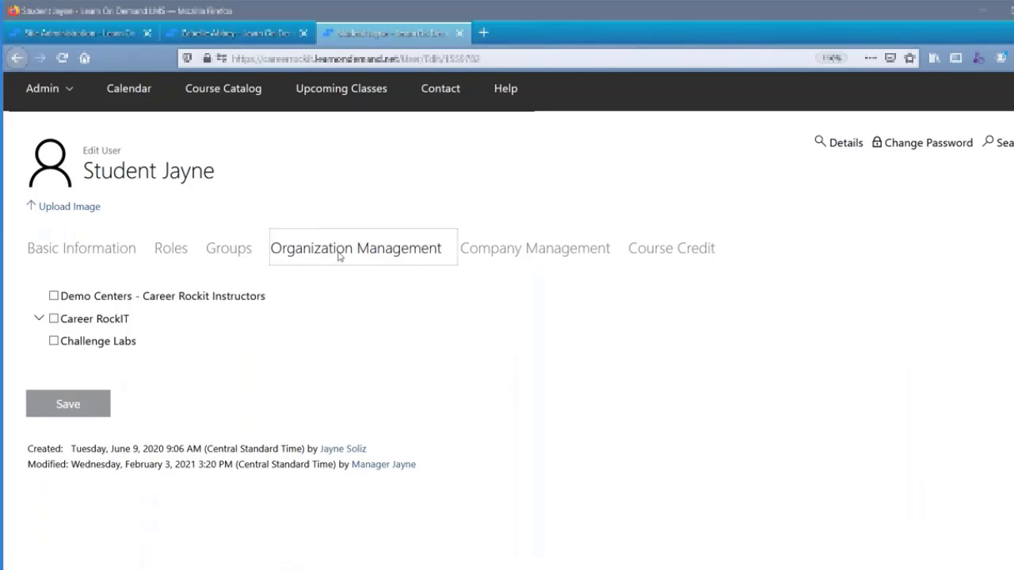
pyautogui.click(832, 150)
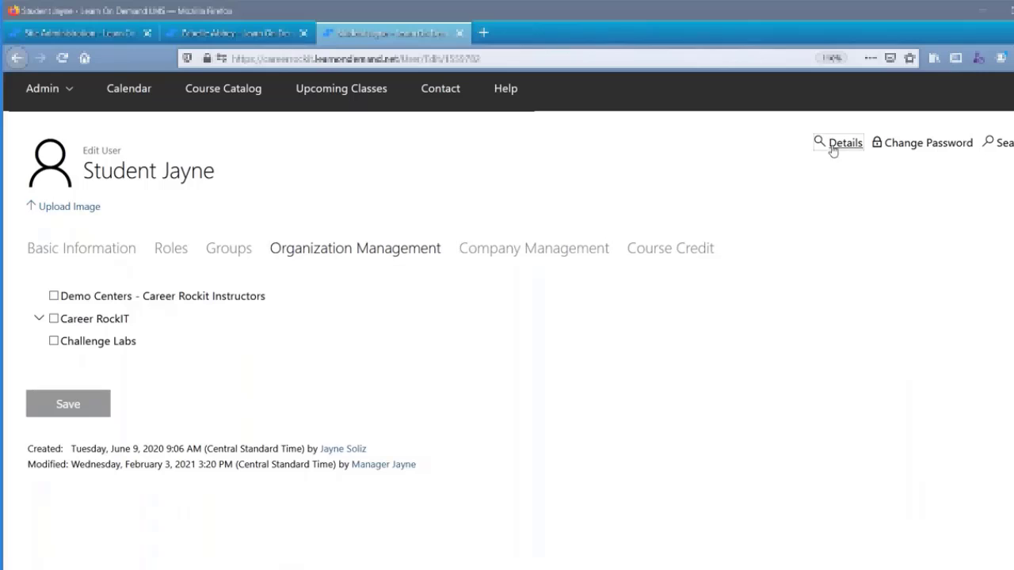
# Step: Open the bulk update of user profiles from Site Administration and start adding users to it
pyautogui.click(69, 33)
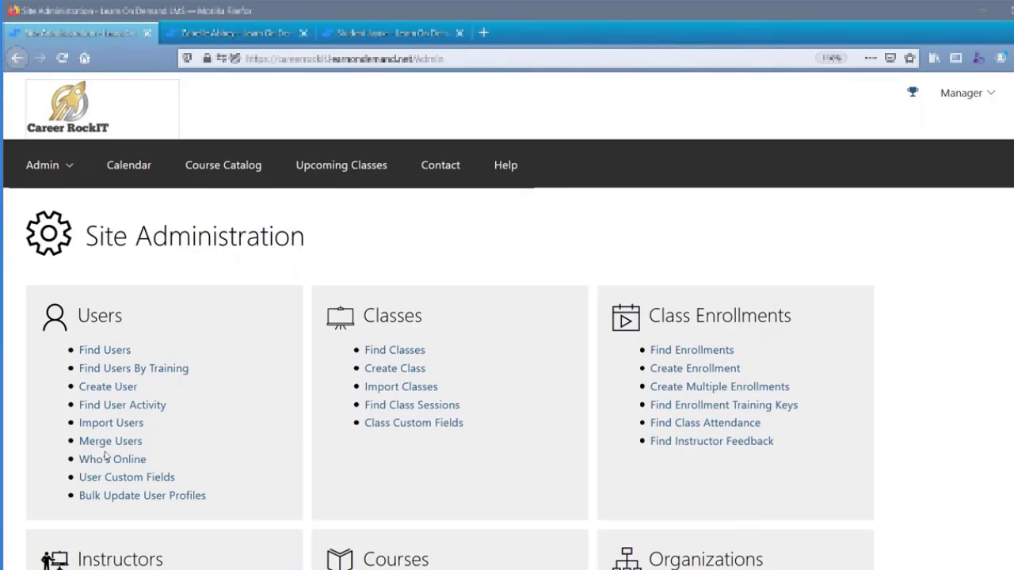
pyautogui.click(109, 504)
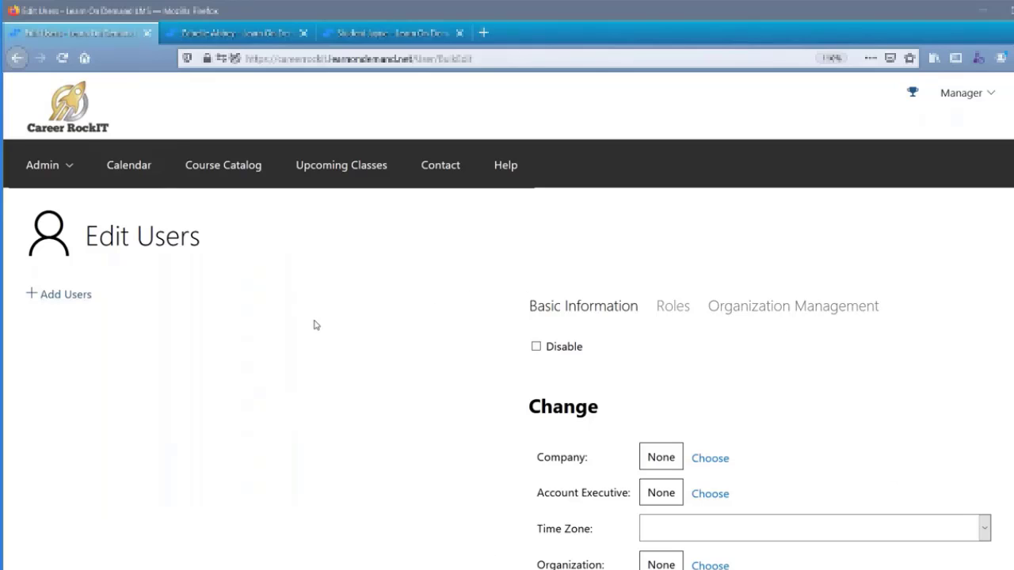
pyautogui.click(66, 304)
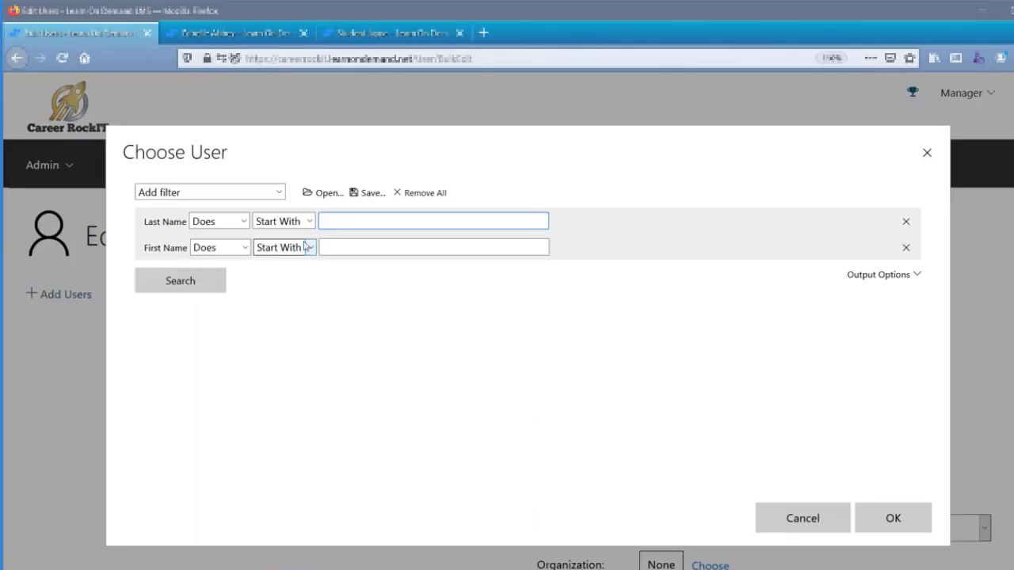
# Step: Search for users whose first name starts with z and who were created within the last 1 day
pyautogui.click(346, 248)
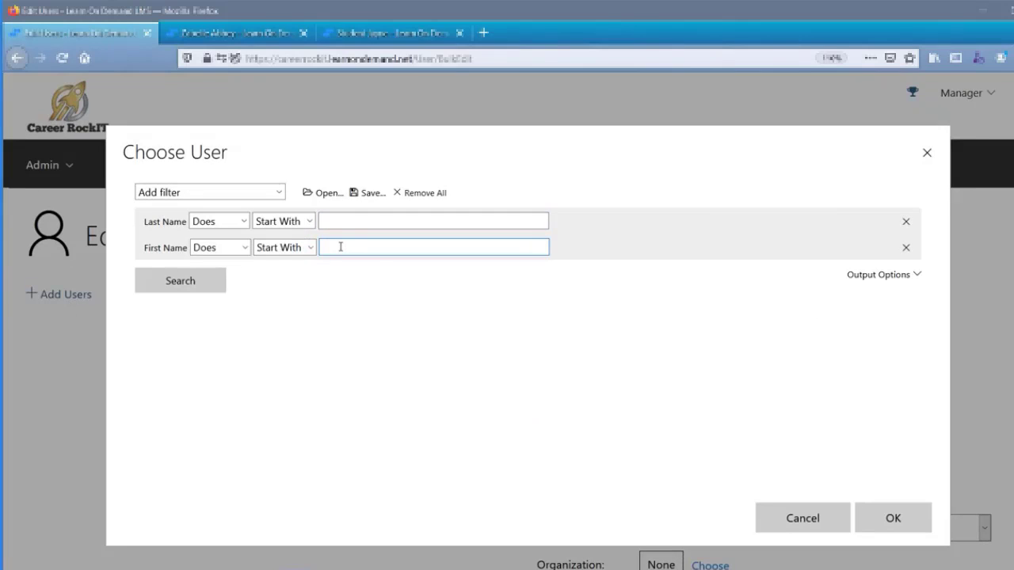
pyautogui.write('z')
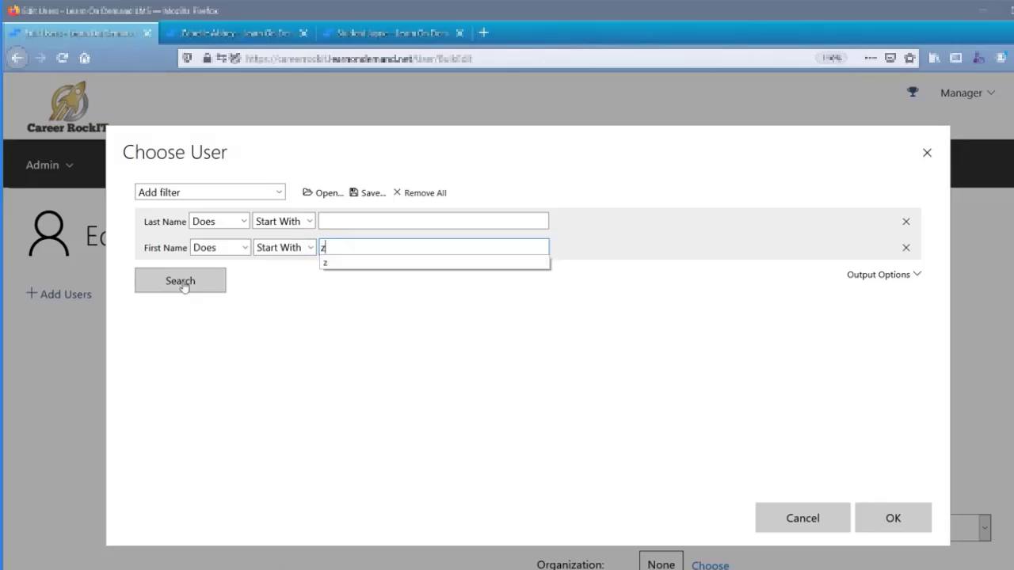
pyautogui.click(196, 196)
pyautogui.click(197, 377)
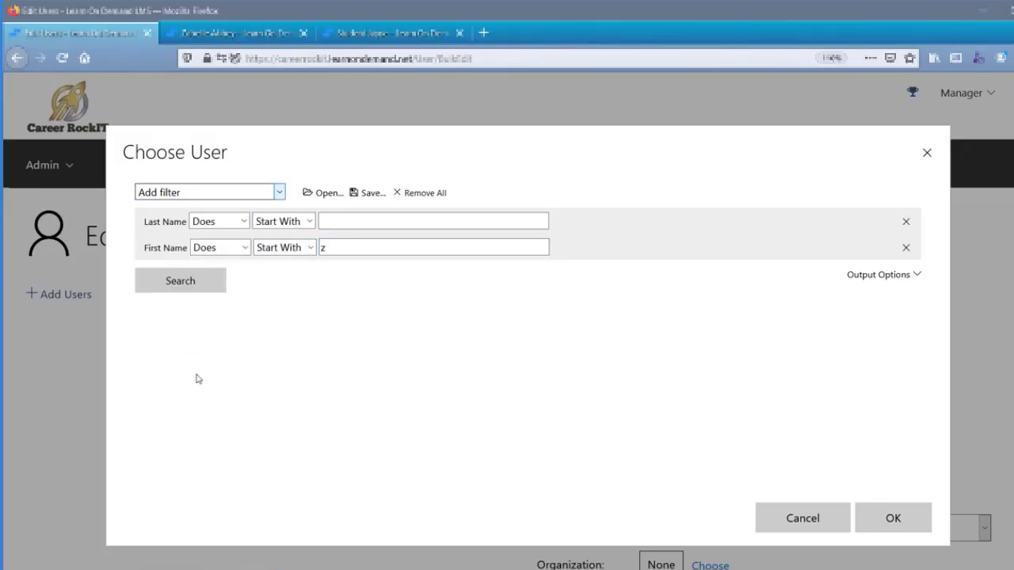
pyautogui.click(278, 275)
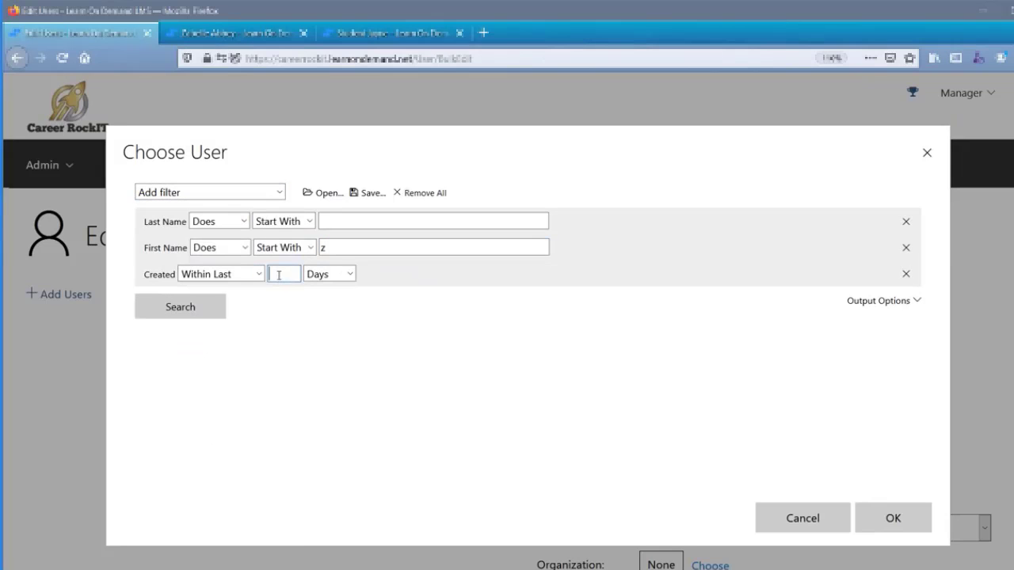
pyautogui.write('1')
pyautogui.click(201, 308)
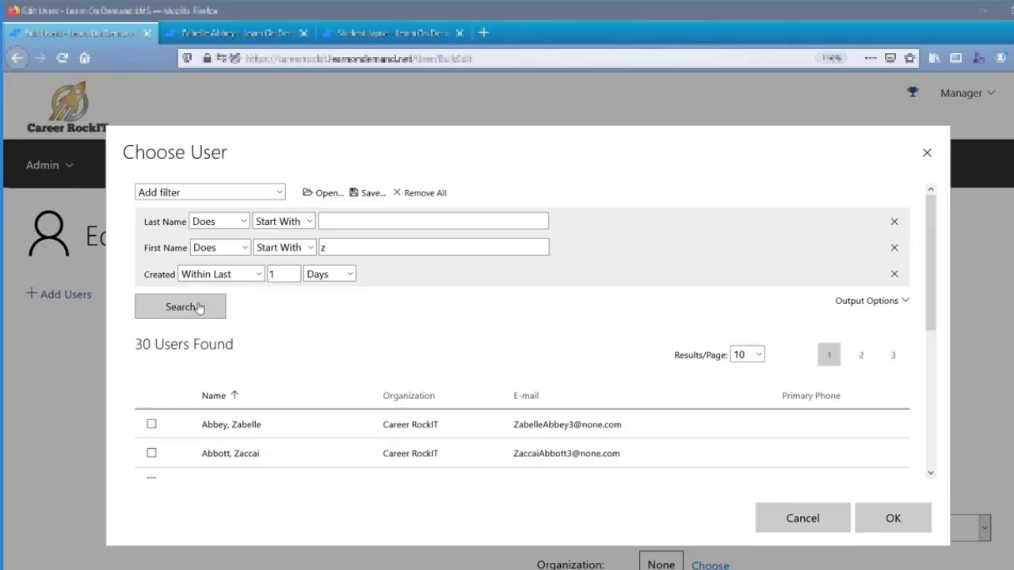
# Step: Show 50 results per page, select all listed users and add them to the bulk edit
pyautogui.scroll(-5, 199, 308)
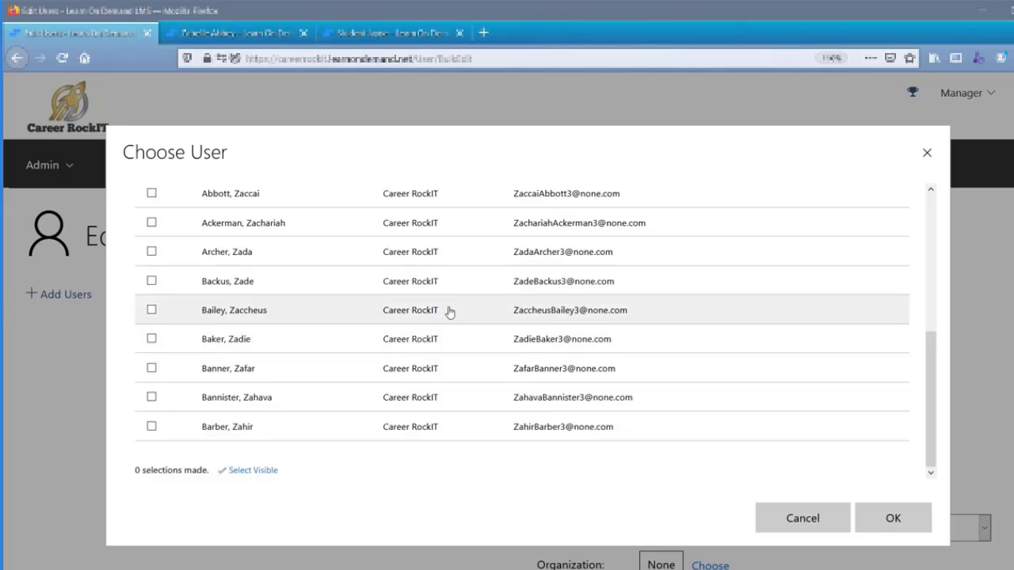
pyautogui.scroll(3, 460, 310)
pyautogui.click(756, 325)
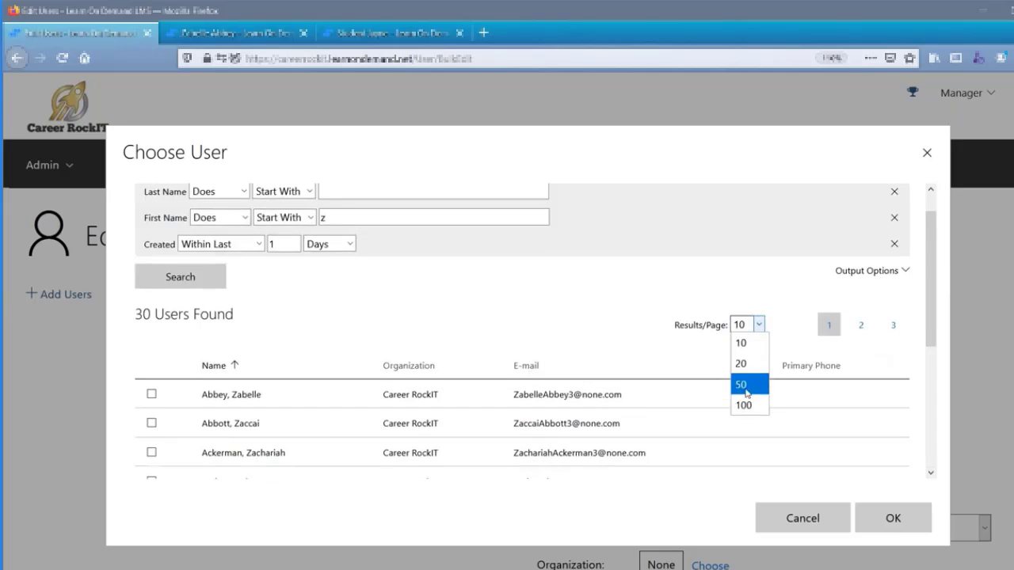
pyautogui.click(743, 385)
pyautogui.scroll(-10, 169, 382)
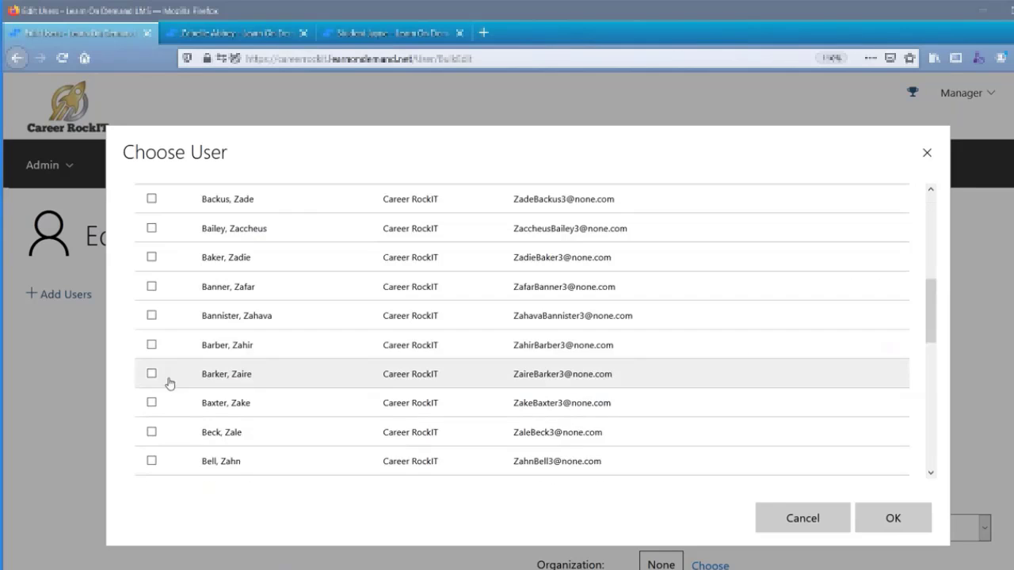
pyautogui.scroll(-3, 169, 383)
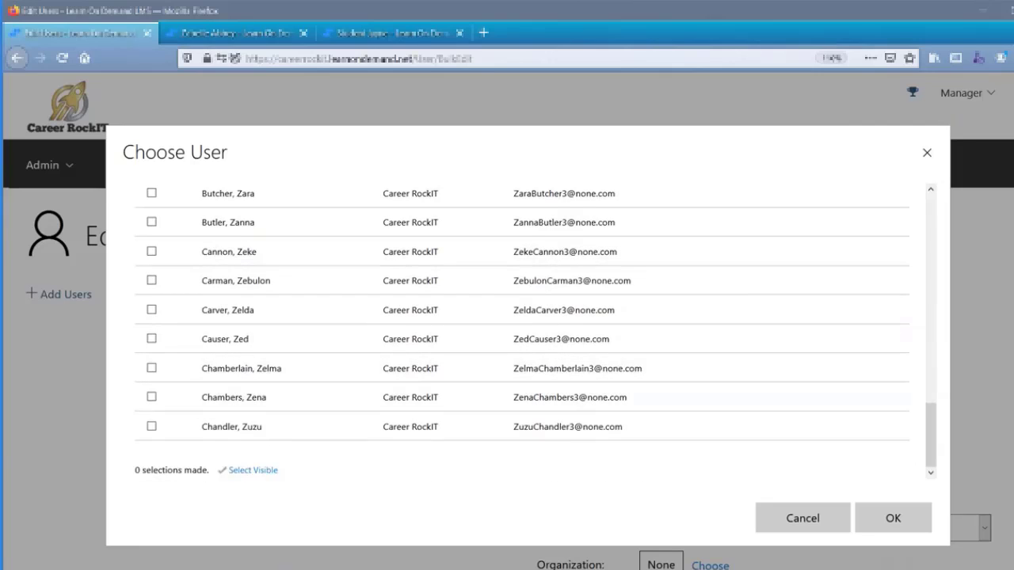
pyautogui.click(254, 470)
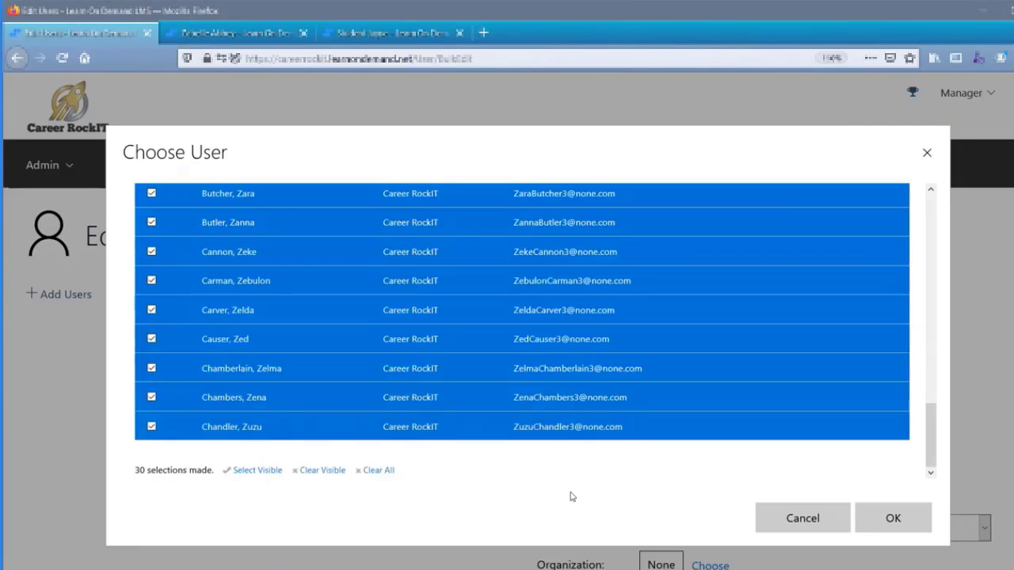
pyautogui.click(891, 519)
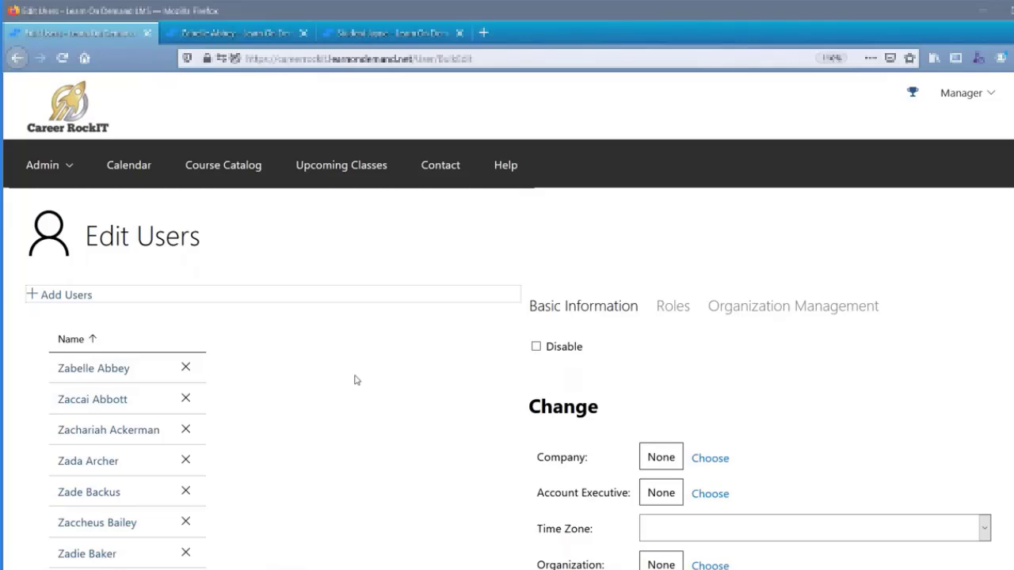
# Step: Review the bulk-editable fields and check the time zone on the first listed user's profile
pyautogui.scroll(-1, 354, 380)
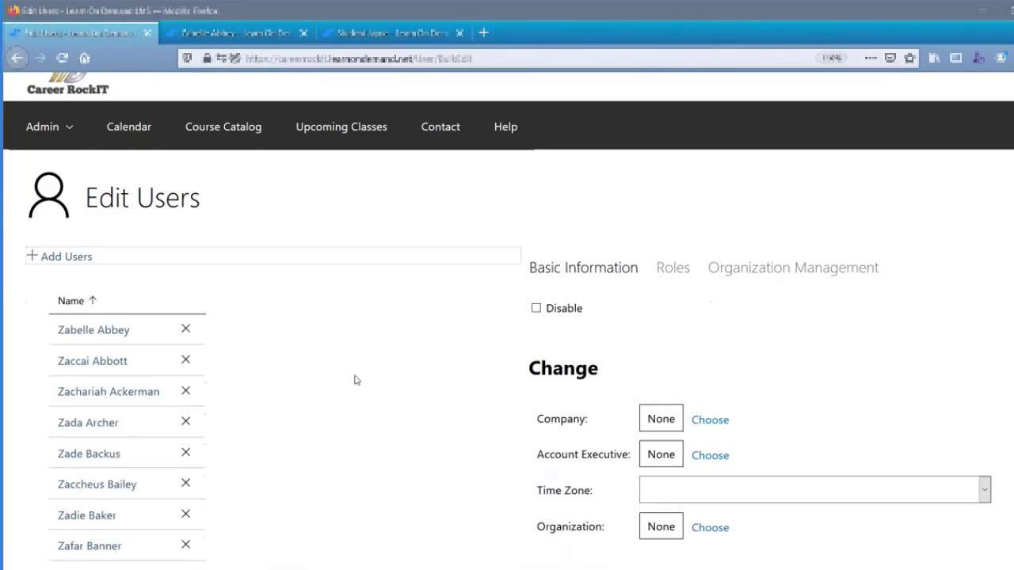
pyautogui.scroll(-2, 355, 380)
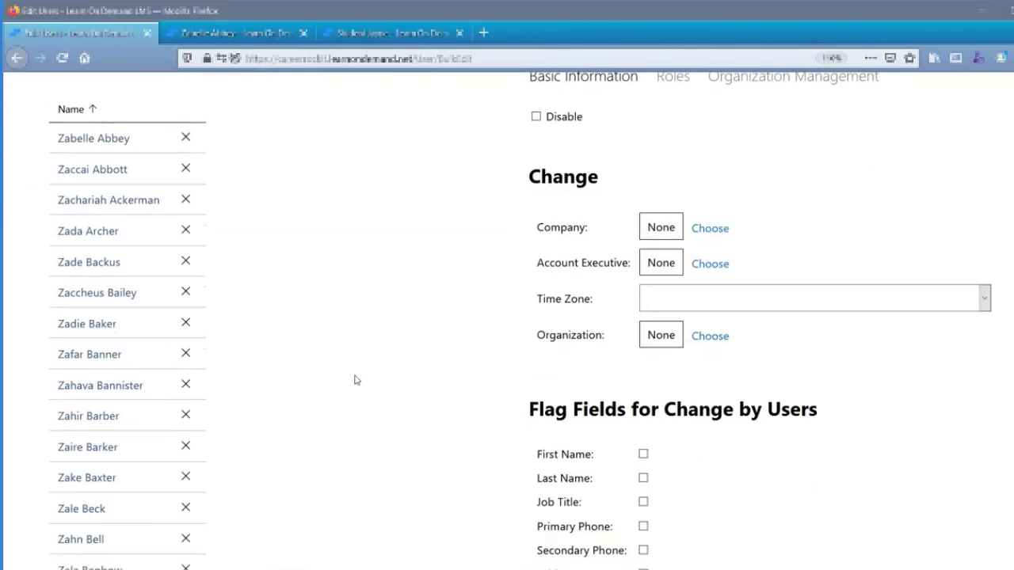
pyautogui.click(196, 38)
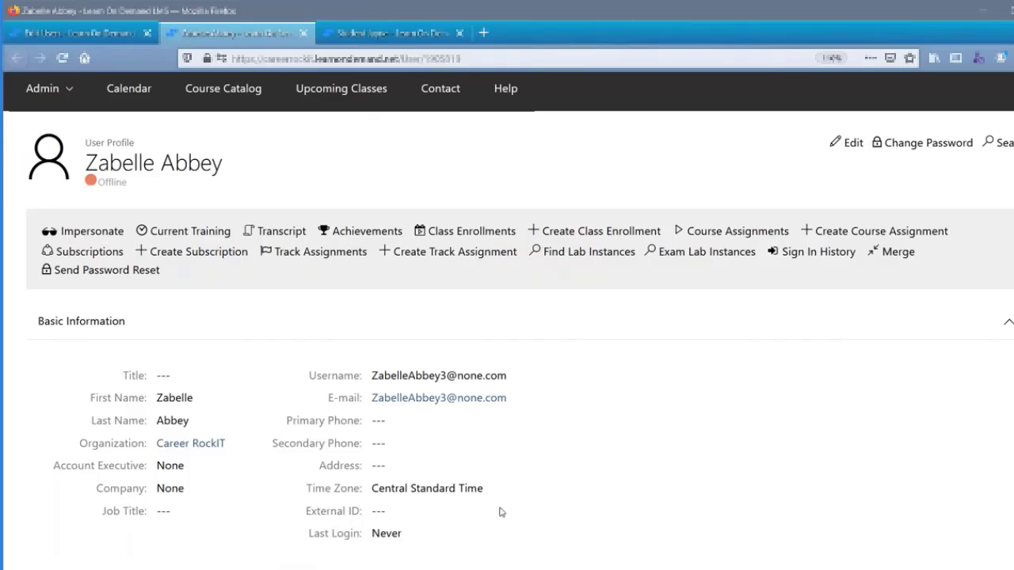
pyautogui.moveTo(482, 491); pyautogui.dragTo(370, 489)
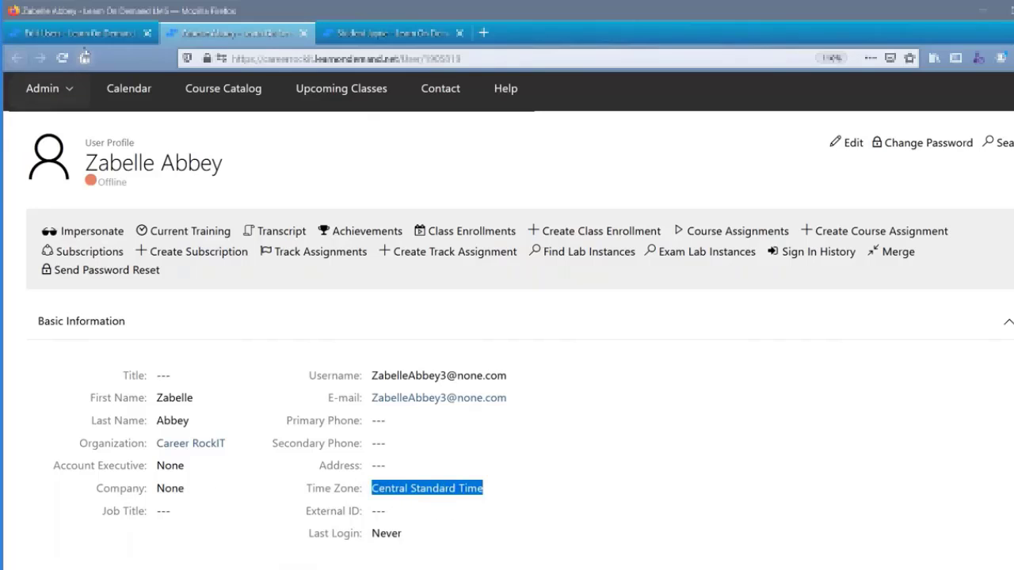
# Step: Set the time zone of the added users to (UTC-08:00) Pacific Time (US & Canada) and submit the bulk edit
pyautogui.click(83, 33)
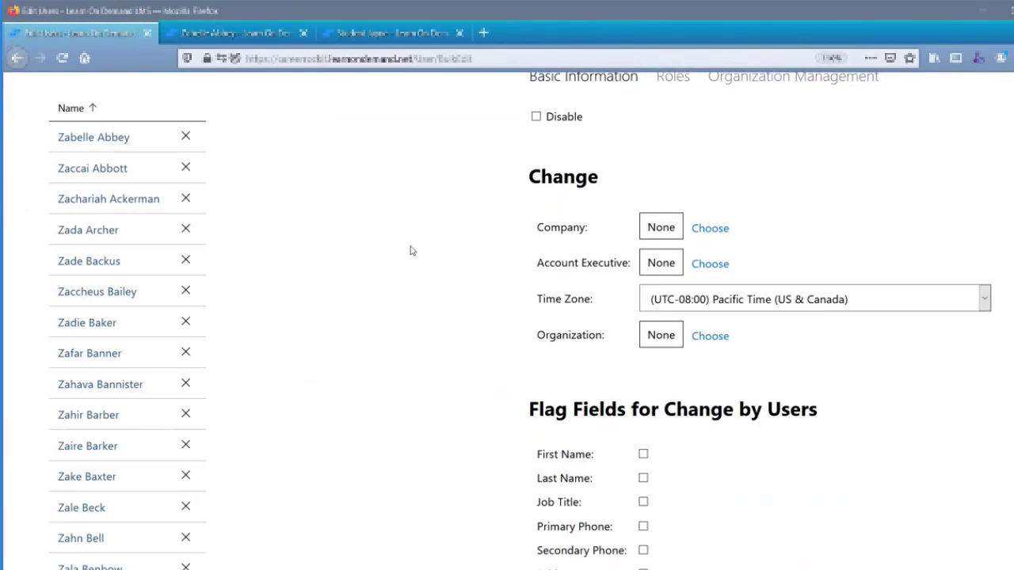
pyautogui.scroll(-4, 435, 247)
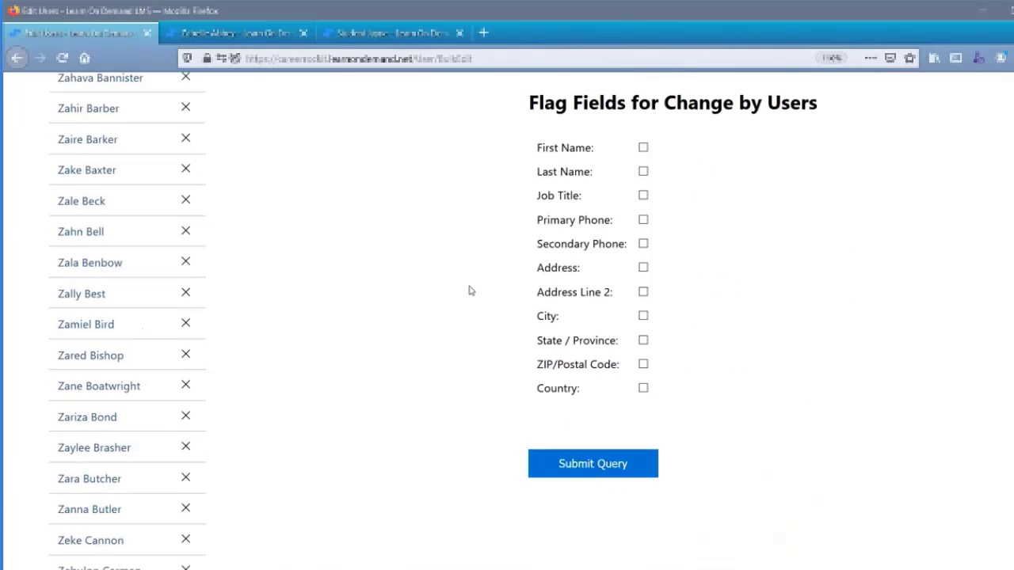
pyautogui.click(650, 474)
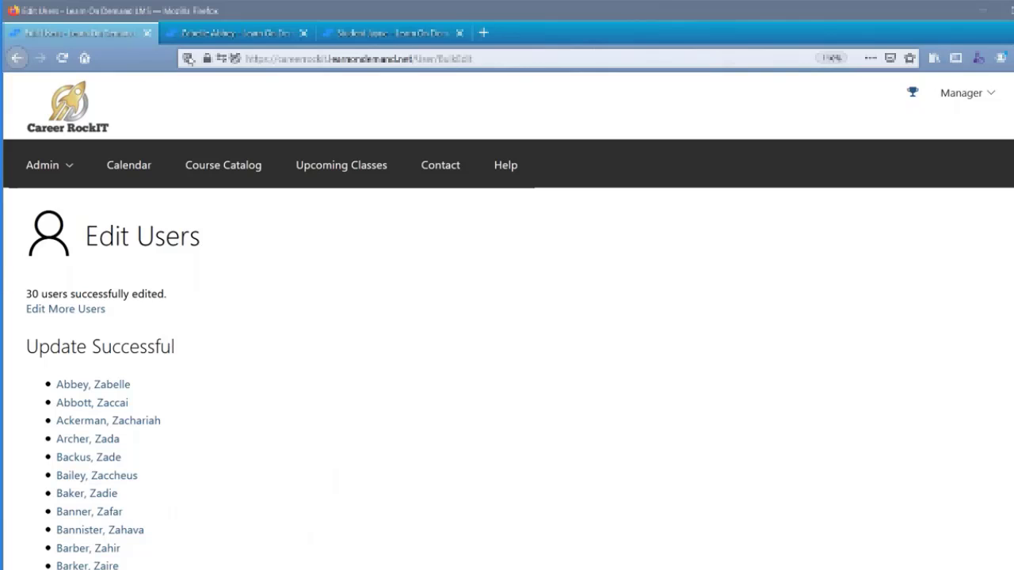
# Step: Reload the first user's profile to check its time zone, and return to the bulk edit results
pyautogui.click(230, 33)
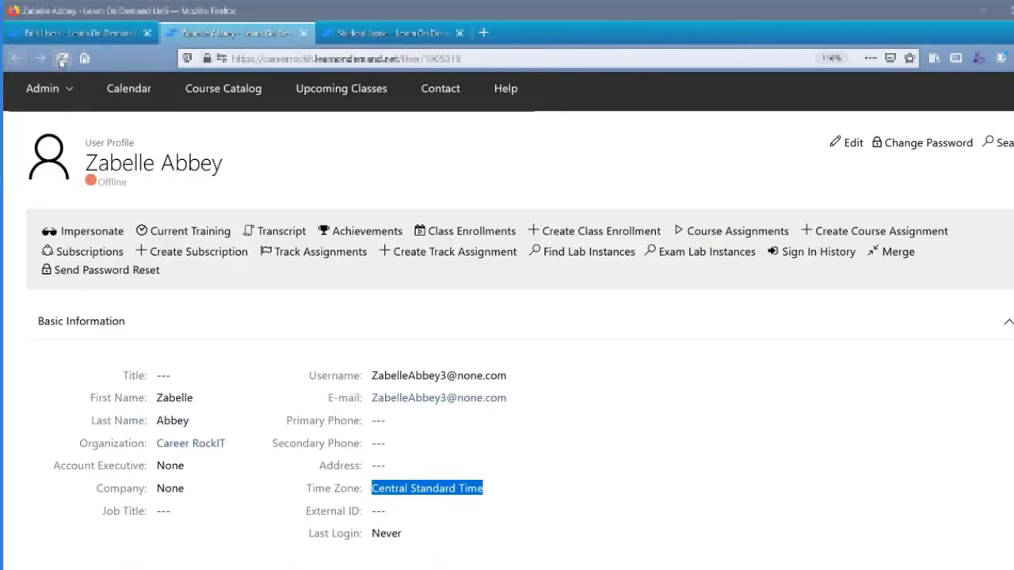
pyautogui.click(62, 60)
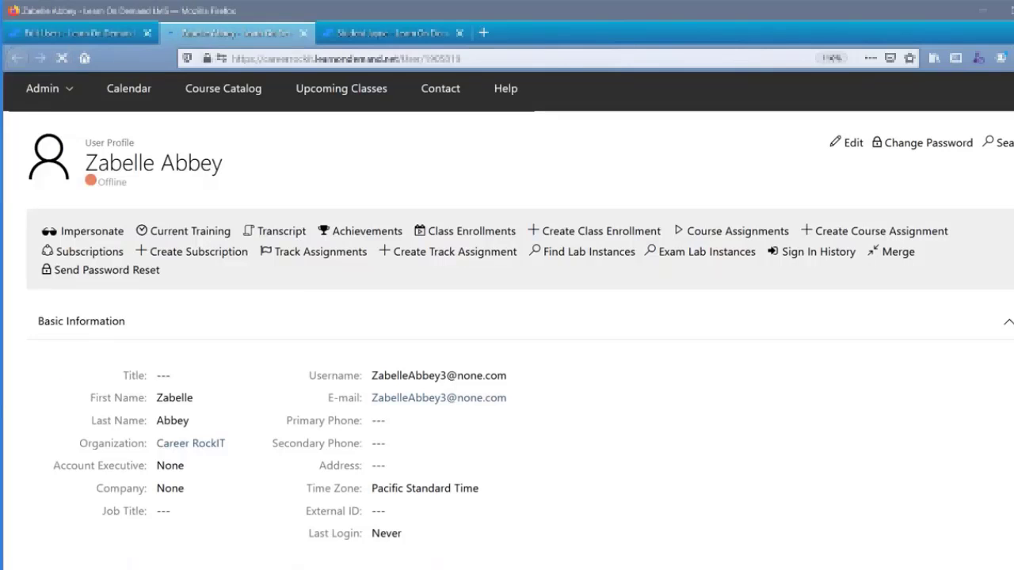
pyautogui.click(100, 35)
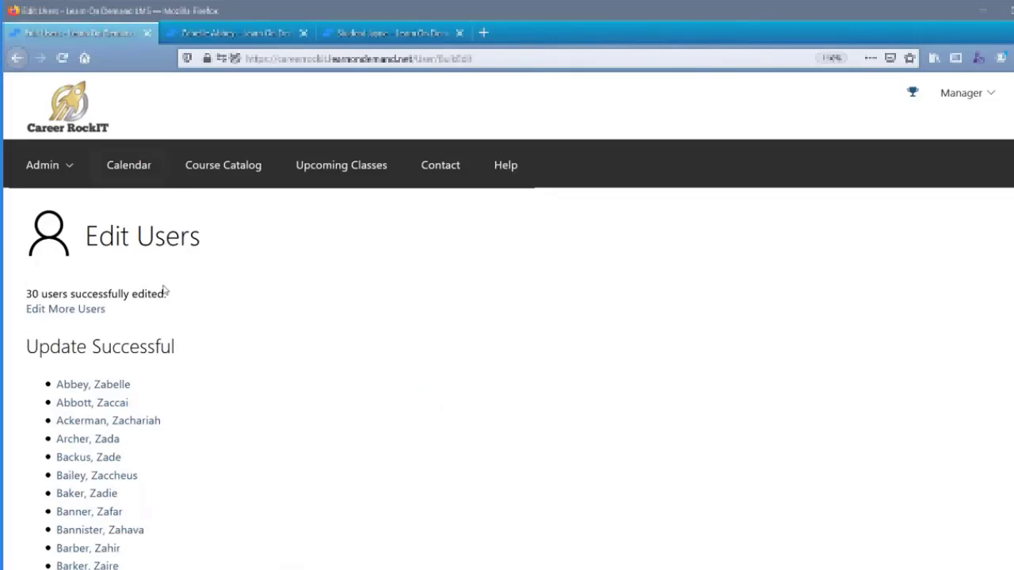
# Step: Start another bulk edit and search for users whose first name starts with z, created within the last 1 day
pyautogui.click(68, 317)
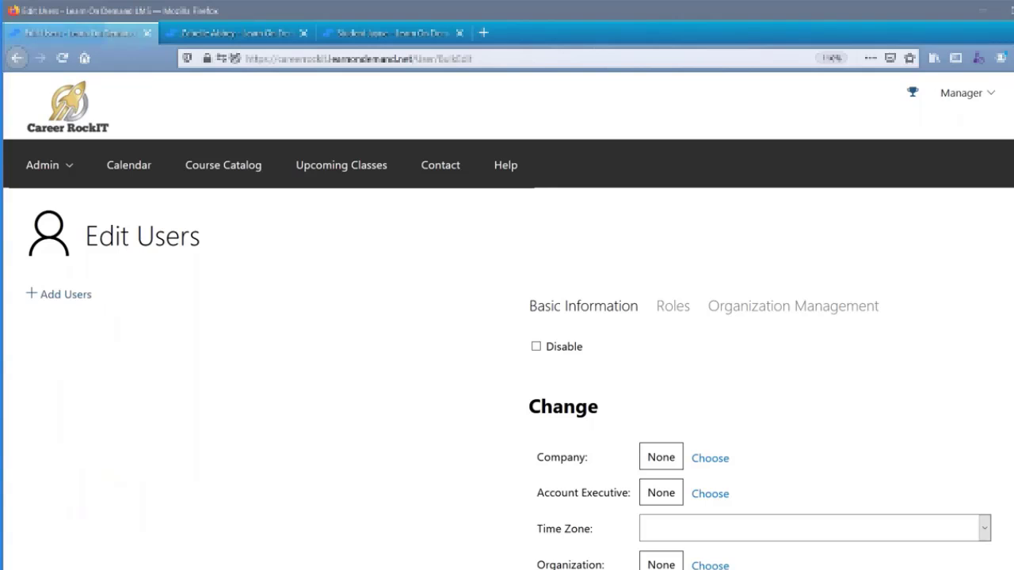
pyautogui.click(79, 296)
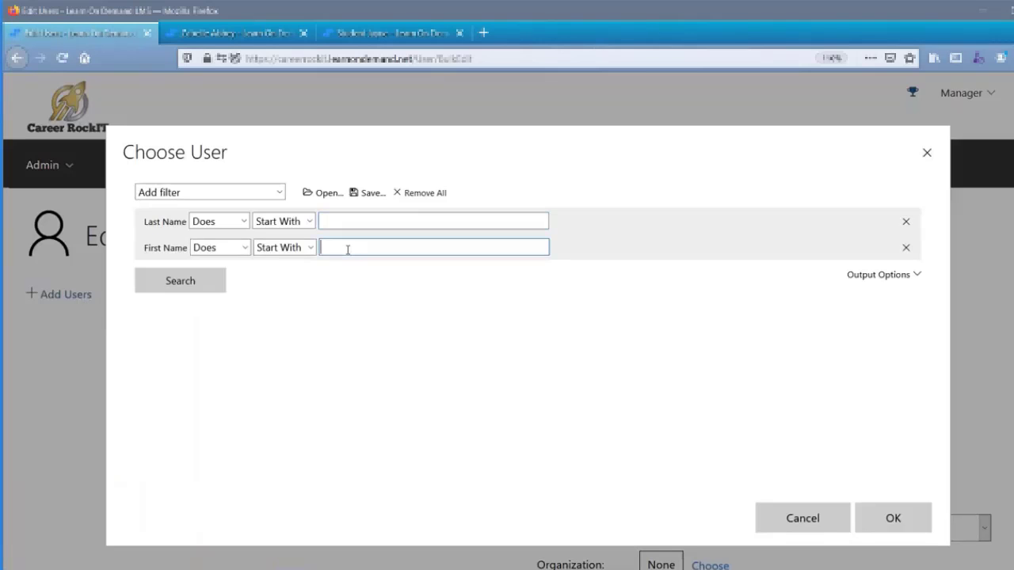
pyautogui.write('z')
pyautogui.click(275, 192)
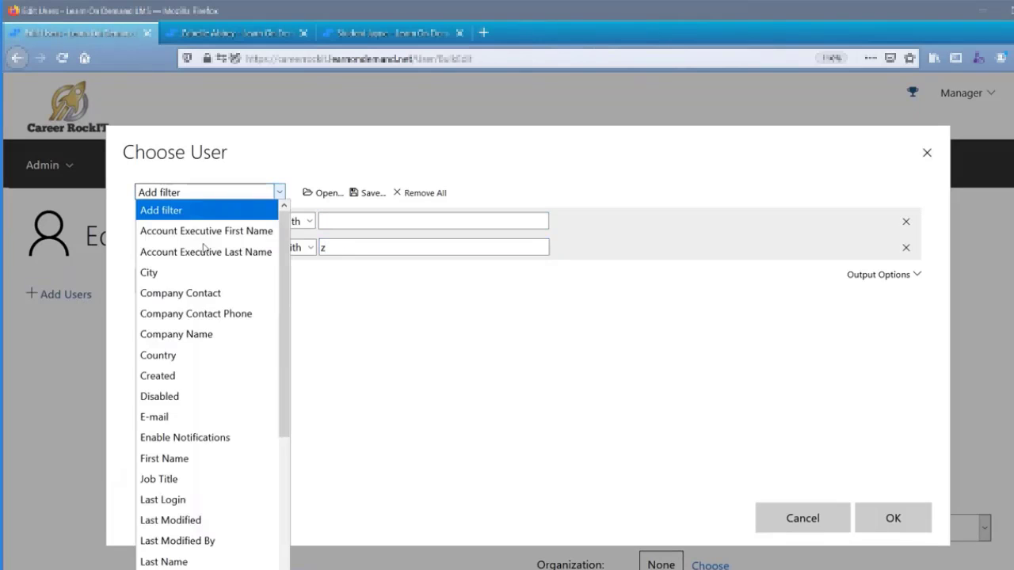
pyautogui.click(226, 377)
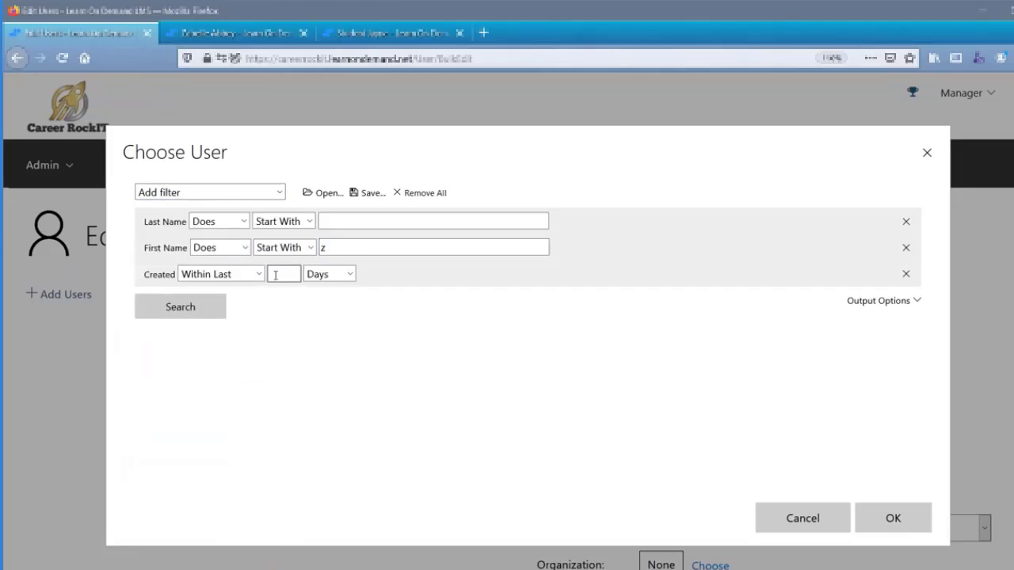
pyautogui.click(276, 276)
pyautogui.write('1')
pyautogui.click(185, 316)
# Step: Show 50 results per page, select every listed user and add them to the new bulk edit
pyautogui.click(758, 355)
pyautogui.click(743, 406)
pyautogui.scroll(-10, 411, 392)
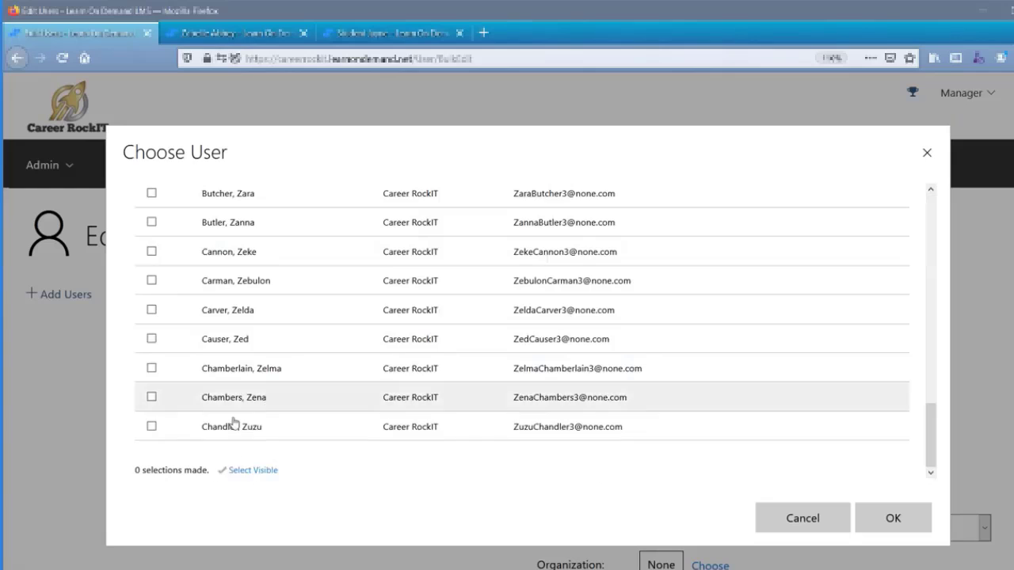
pyautogui.click(254, 470)
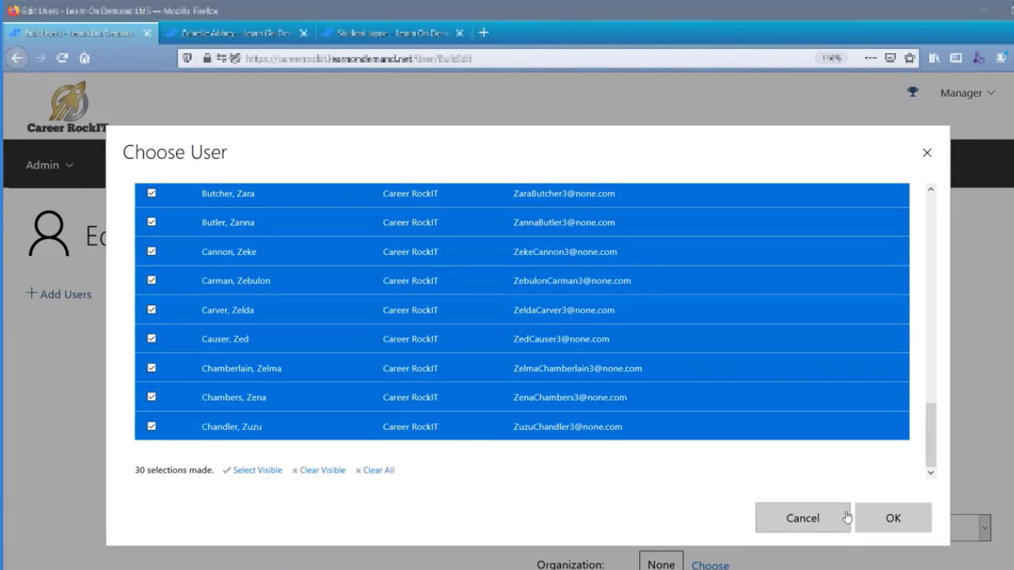
pyautogui.click(880, 520)
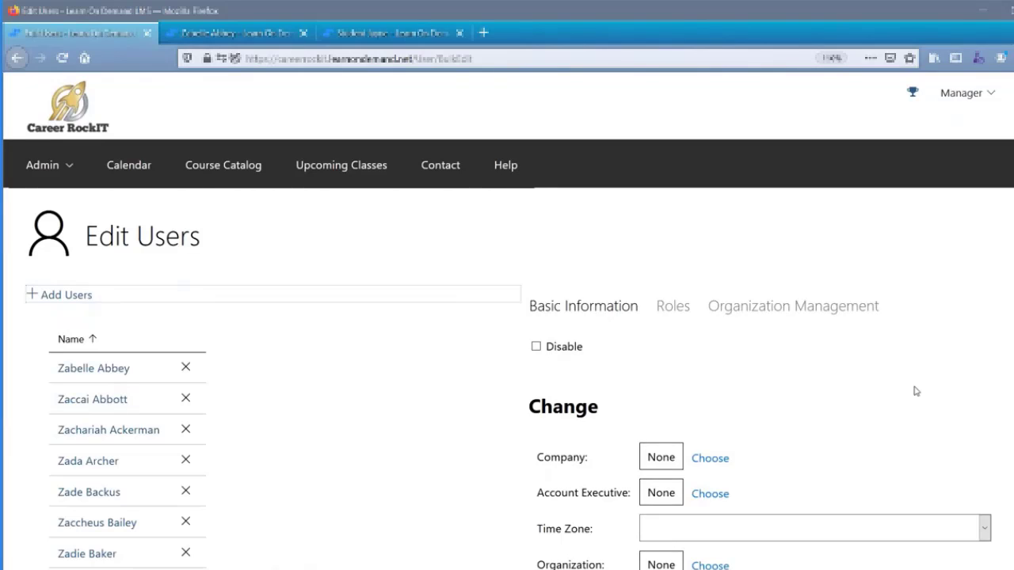
# Step: Add the roles Student - Certificate Printing and Supplemental - Instructor feedback viewing for students to the selected users, and submit the bulk edit
pyautogui.click(673, 315)
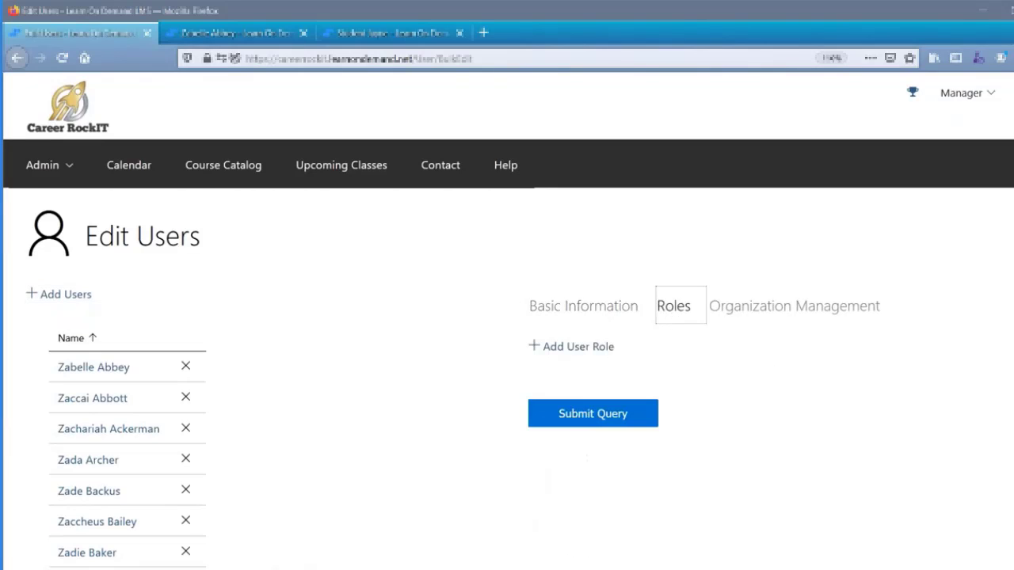
pyautogui.click(597, 351)
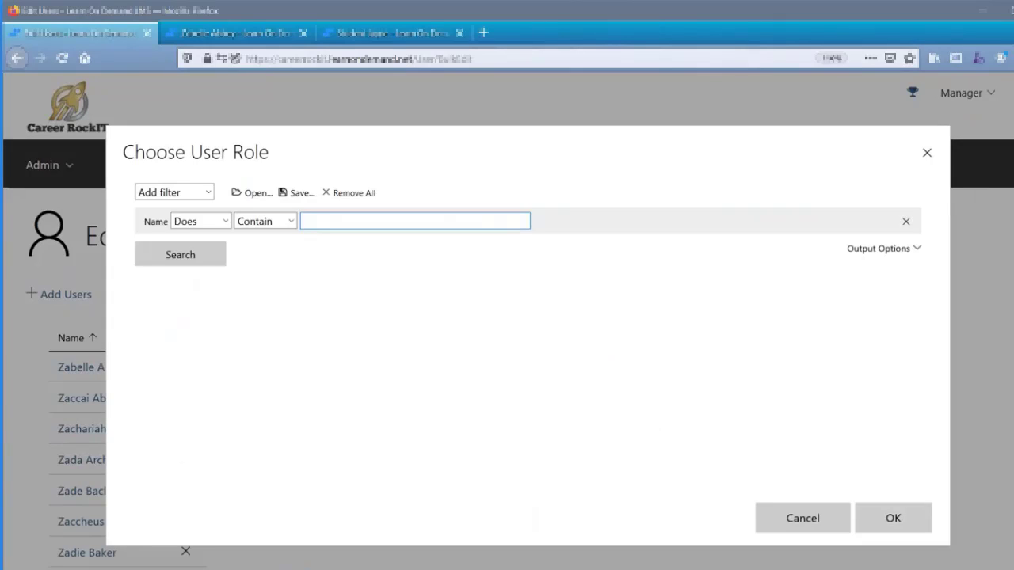
pyautogui.write('student')
pyautogui.press('Return')
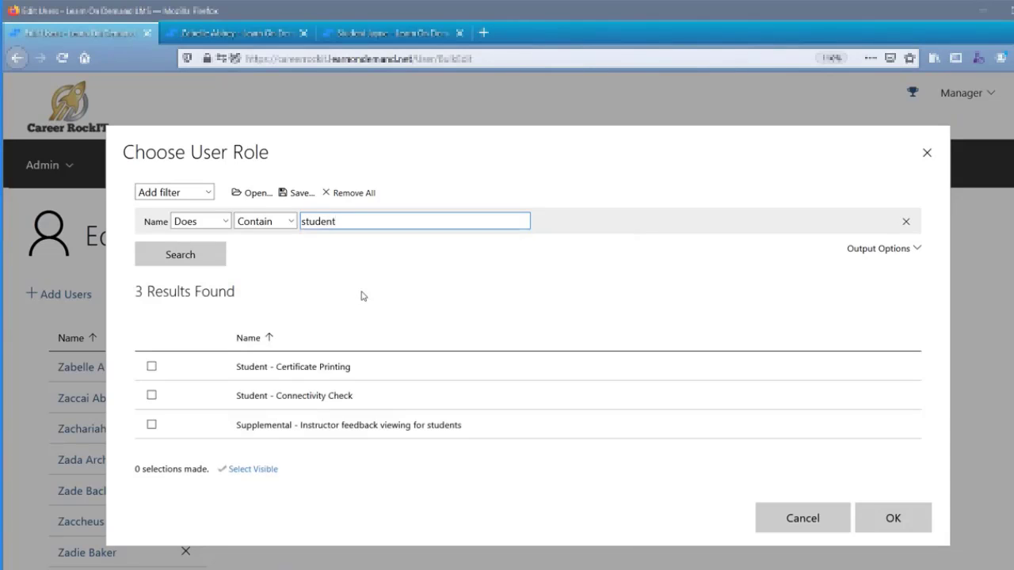
pyautogui.click(282, 368)
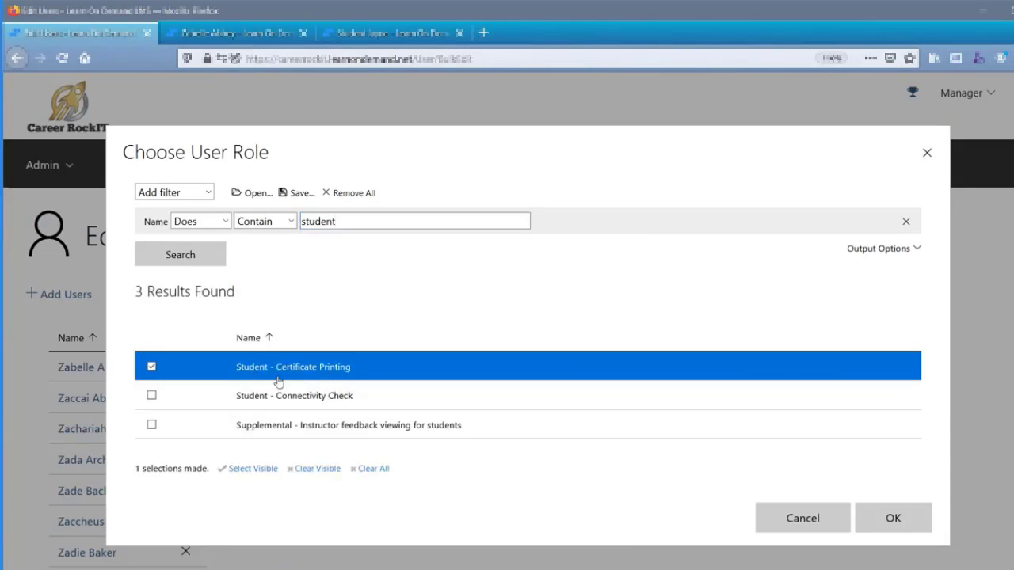
pyautogui.click(239, 436)
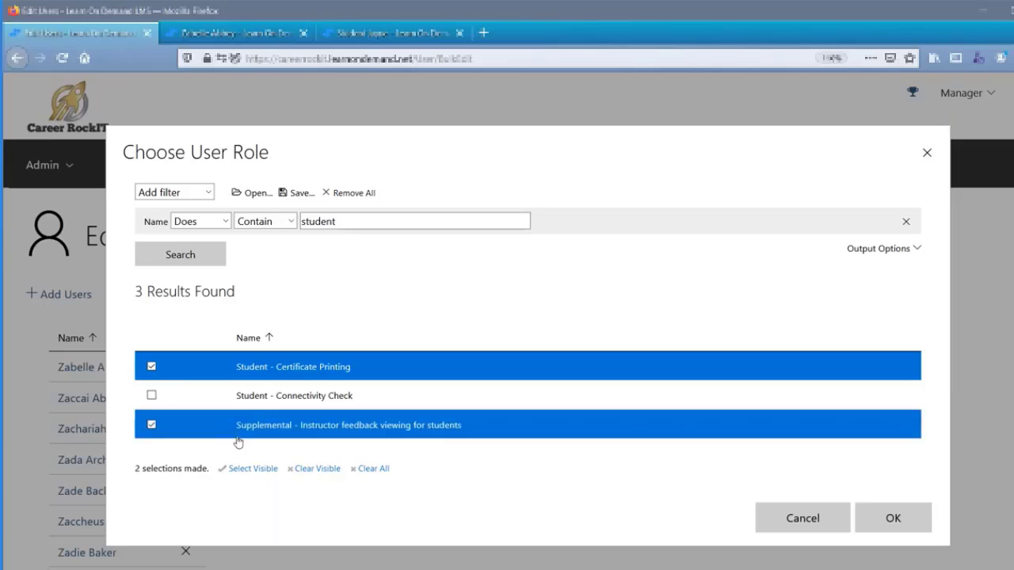
pyautogui.click(893, 519)
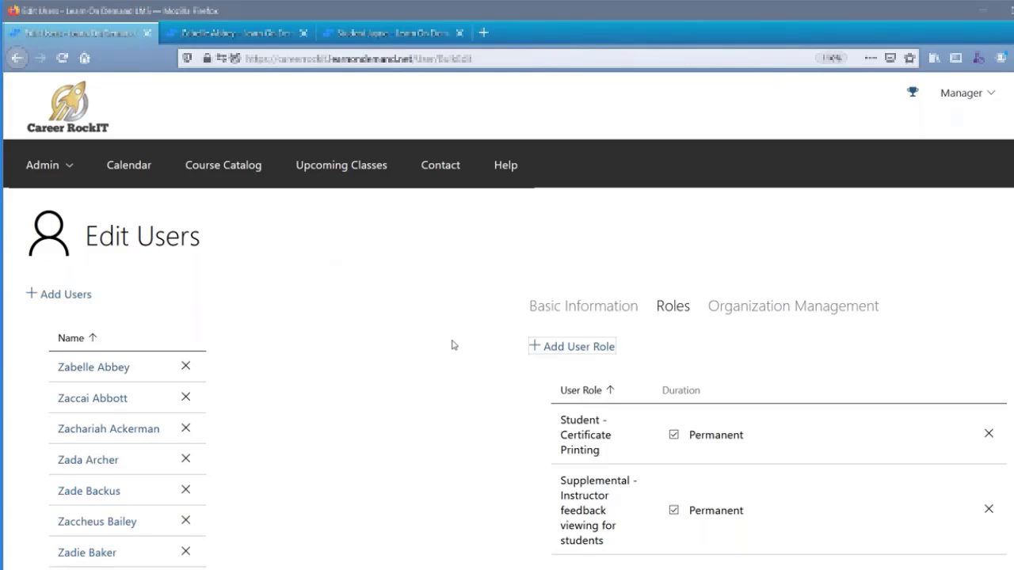
pyautogui.scroll(-4, 452, 344)
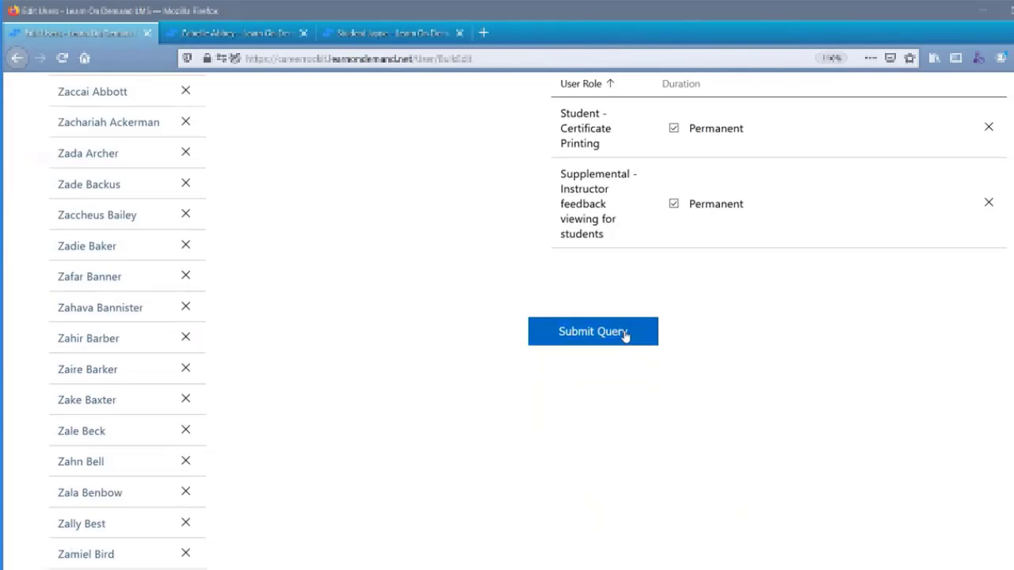
pyautogui.click(625, 335)
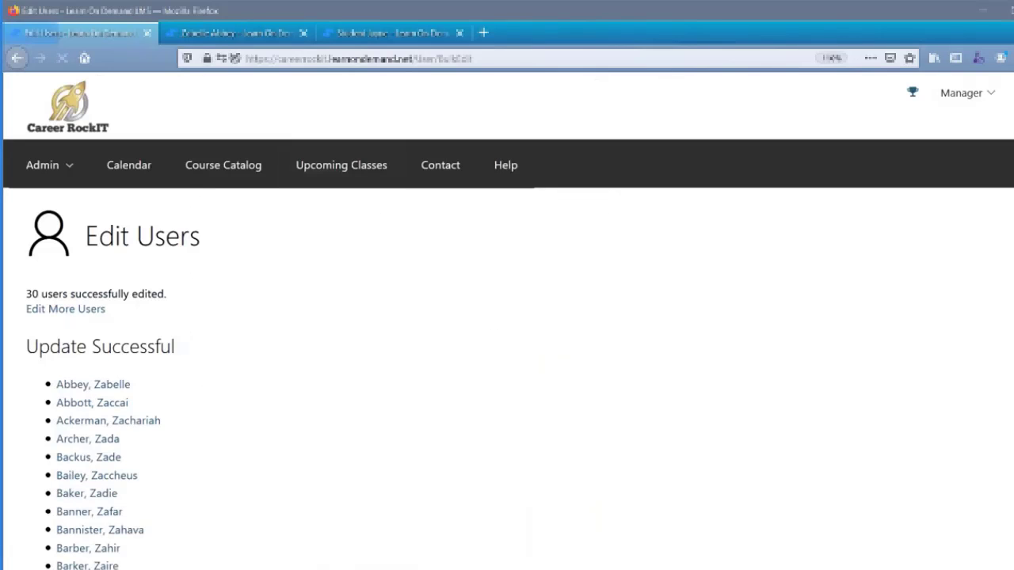
# Step: Check the roles and organization management on the first user's profile, and return to the bulk edit results to begin editing more users
pyautogui.click(217, 35)
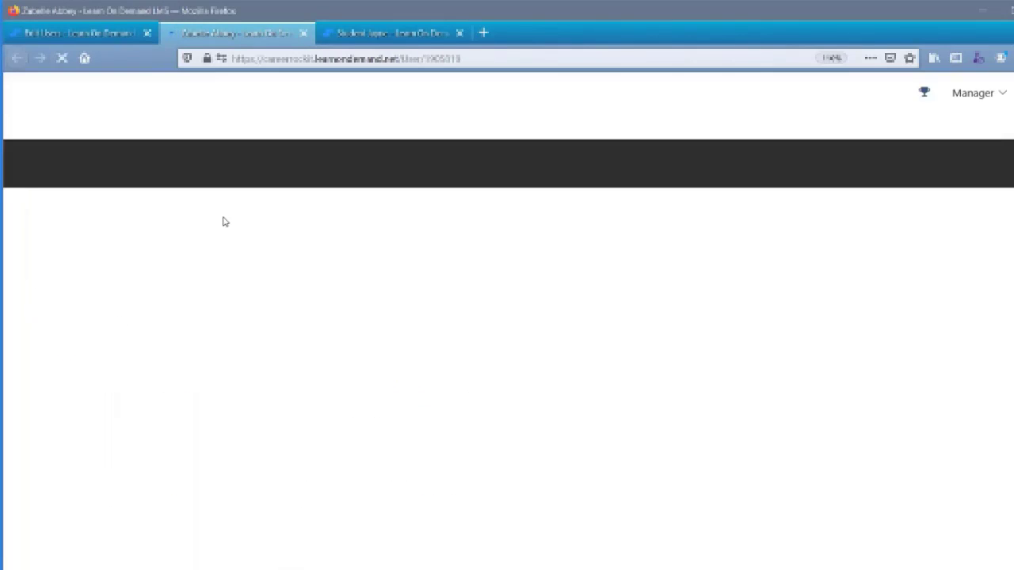
pyautogui.scroll(-5, 225, 218)
pyautogui.scroll(-3, 507, 317)
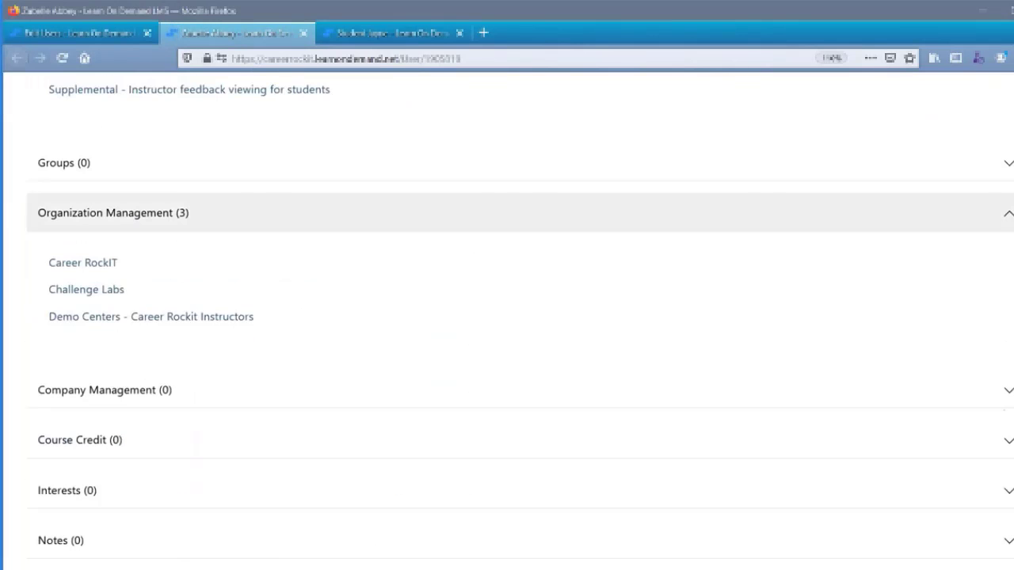
pyautogui.scroll(3, 86, 220)
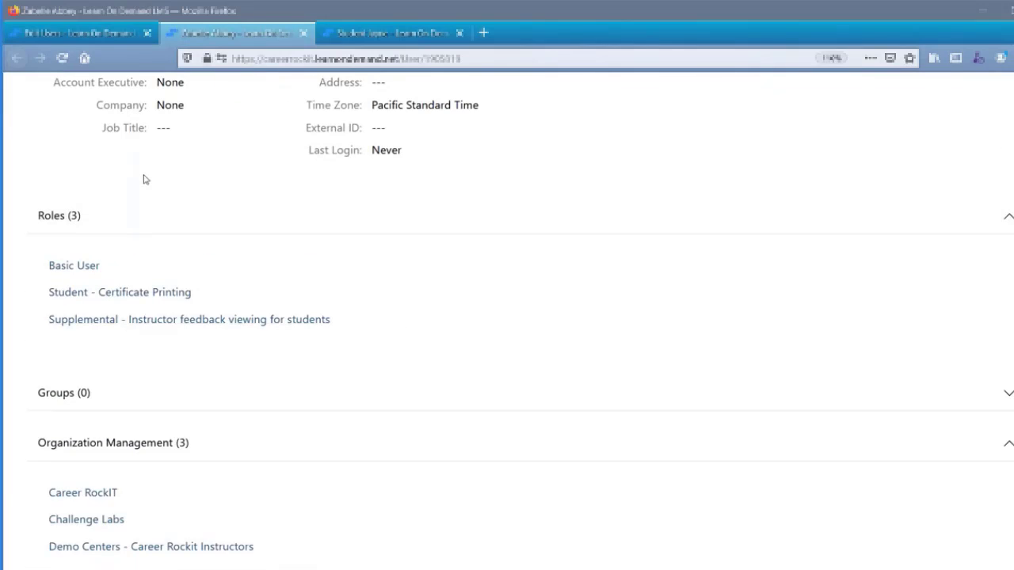
pyautogui.click(79, 33)
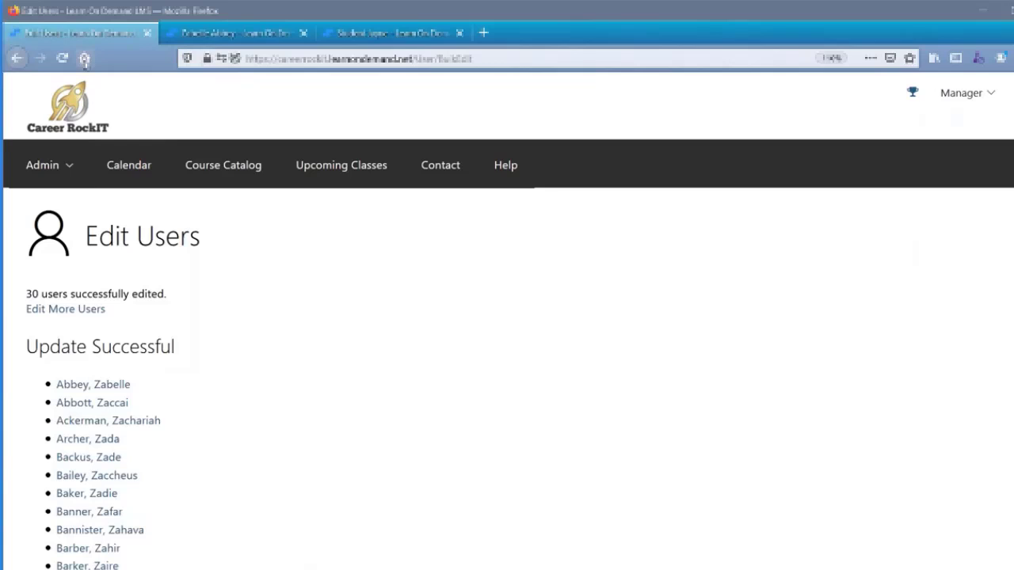
pyautogui.click(100, 313)
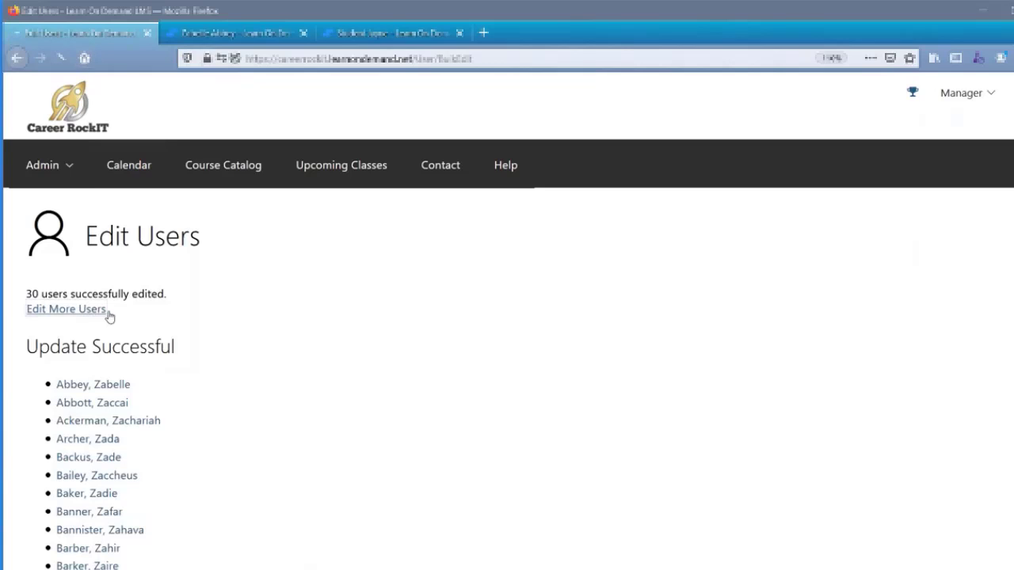
# Step: Edit the demo student's profile, flag the State / Province and Country fields for update, and save the profile
pyautogui.click(397, 39)
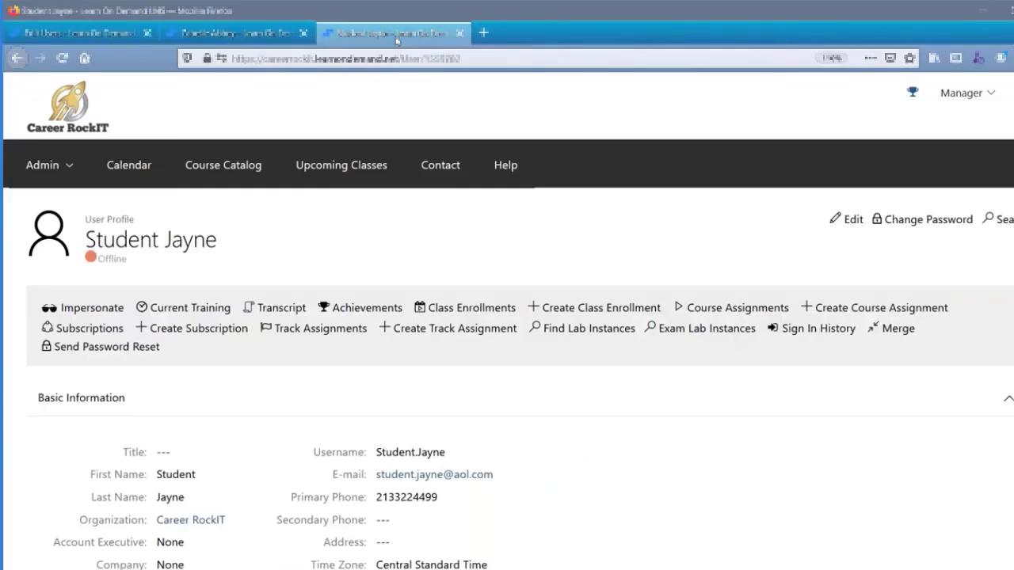
pyautogui.click(849, 219)
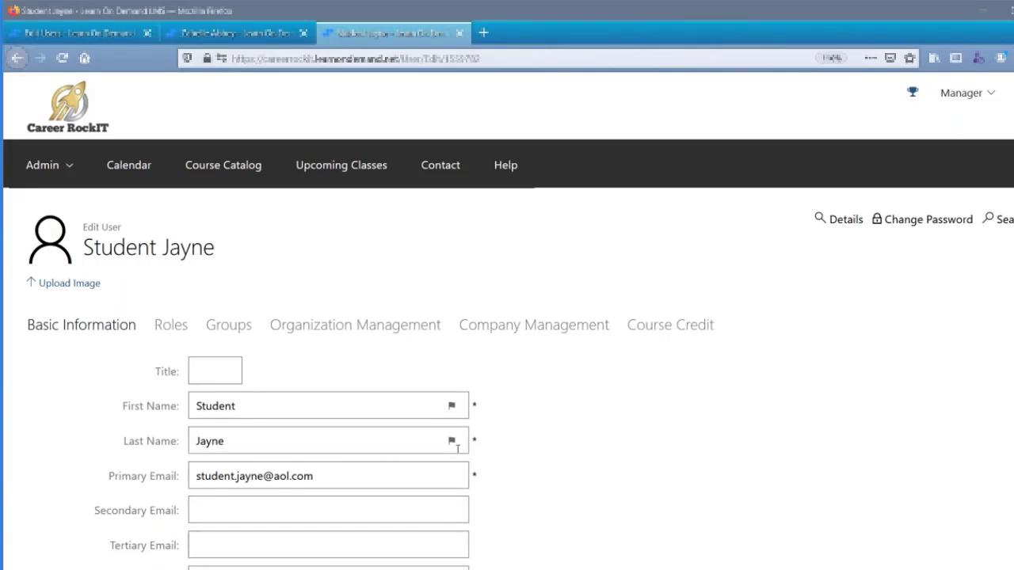
pyautogui.scroll(-5, 421, 423)
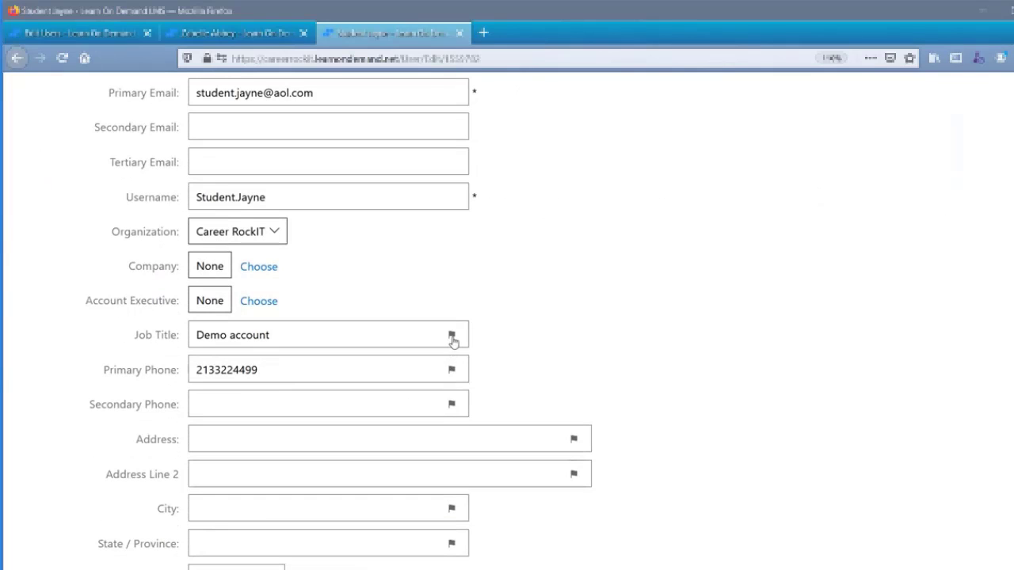
pyautogui.scroll(-2, 447, 392)
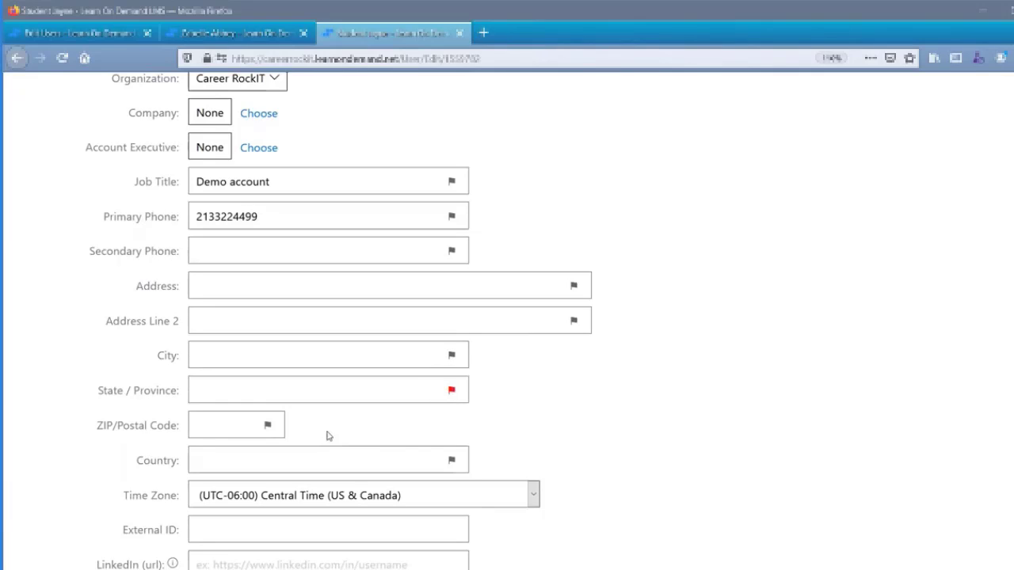
pyautogui.click(452, 461)
pyautogui.scroll(-3, 507, 425)
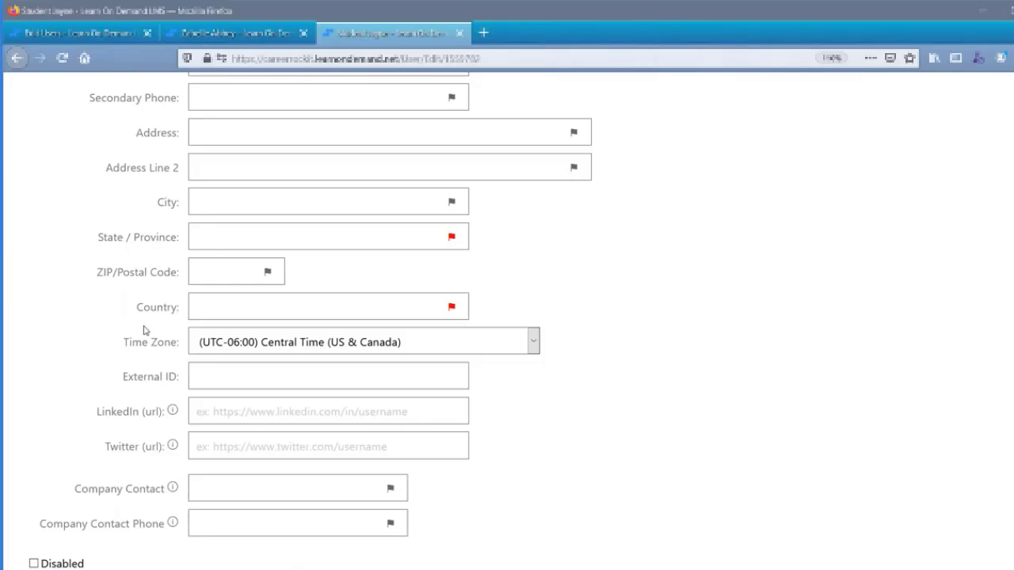
pyautogui.scroll(-5, 144, 331)
pyautogui.click(65, 339)
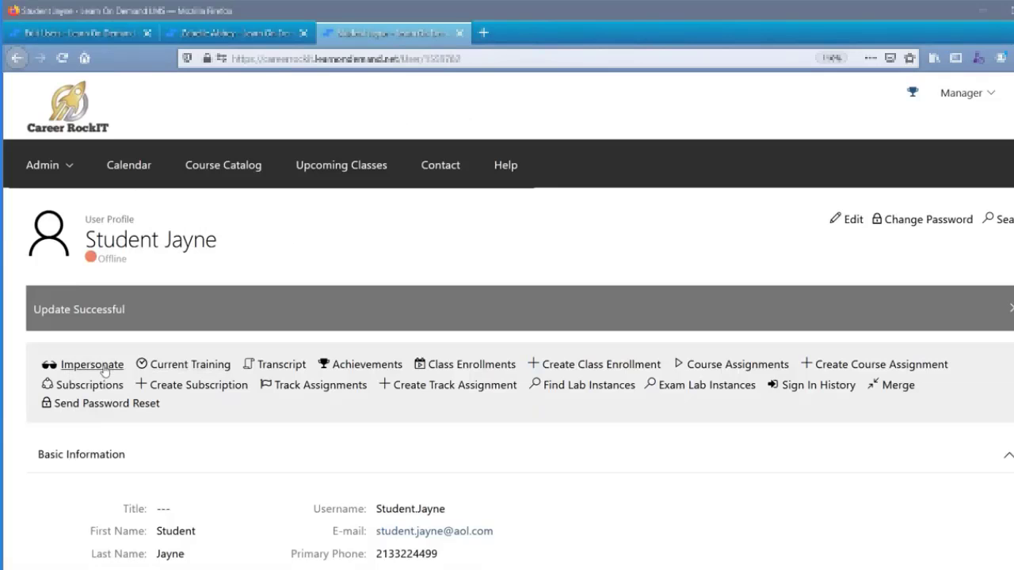
# Step: Impersonate the demo student, dismiss the Account Update request and open the student's current training
pyautogui.click(103, 369)
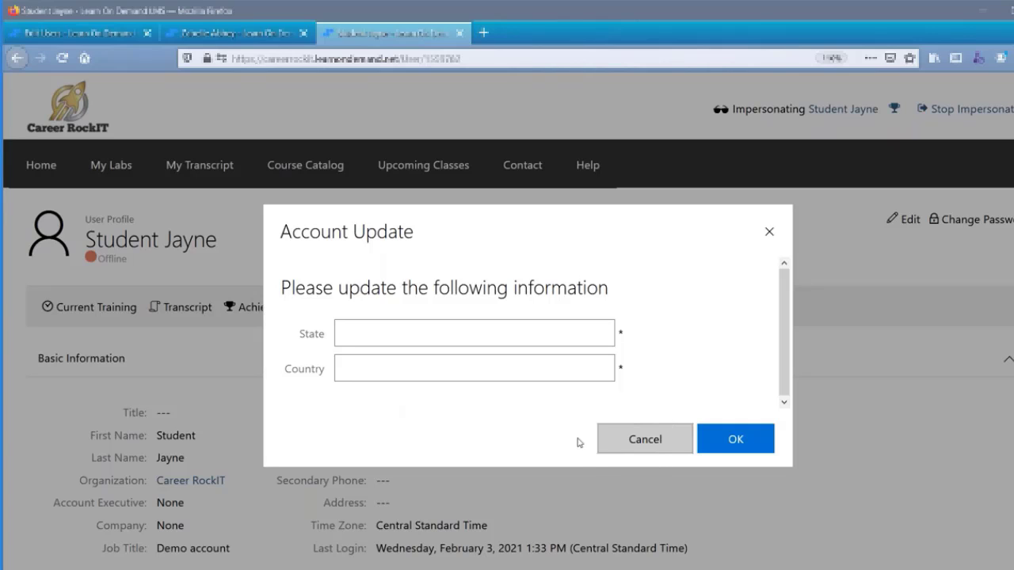
pyautogui.click(668, 438)
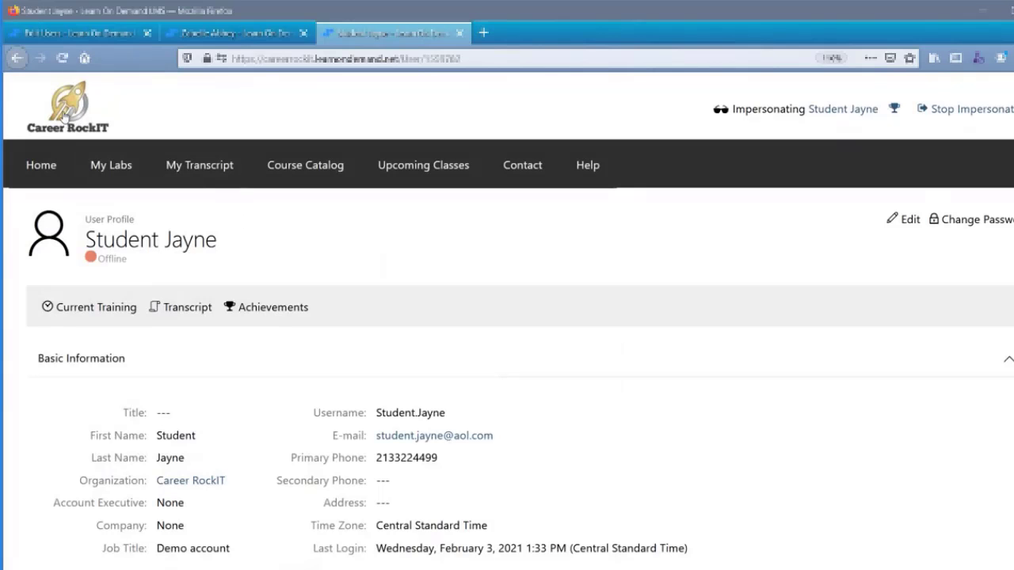
pyautogui.click(91, 307)
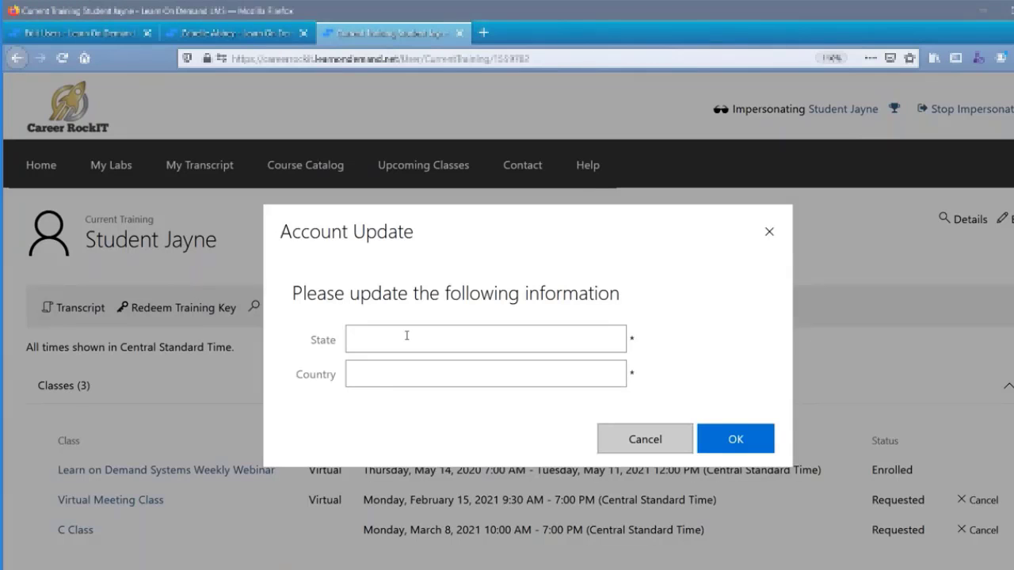
# Step: Complete the Account Update request with state CA and country USA, and confirm it
pyautogui.click(406, 335)
pyautogui.write('C')
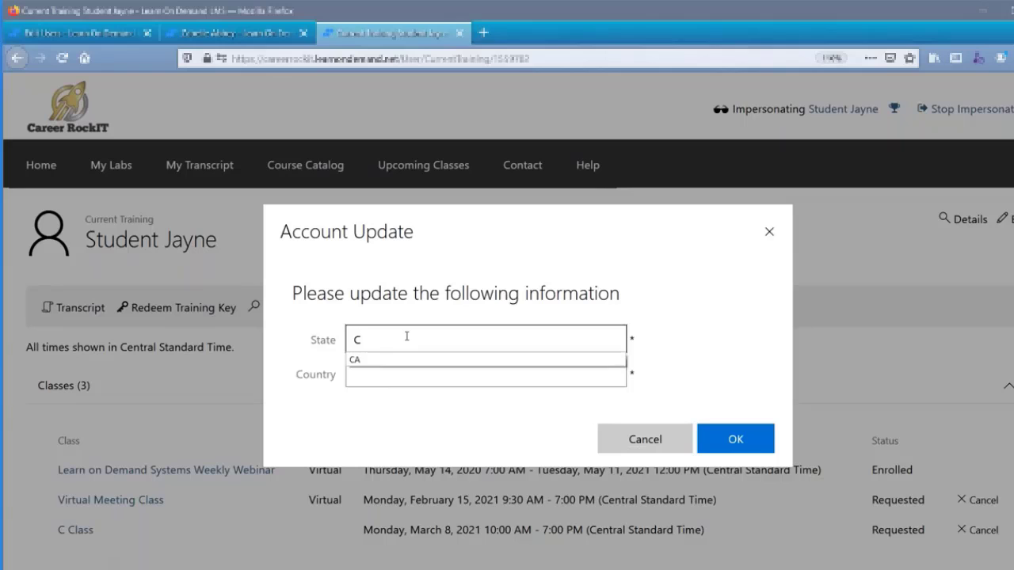
pyautogui.write('A')
pyautogui.click(404, 382)
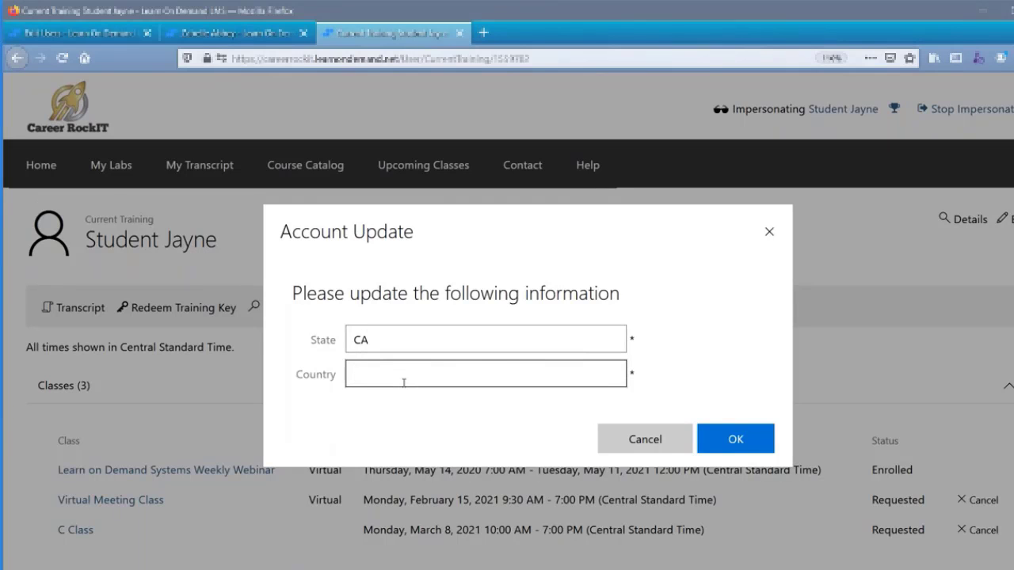
pyautogui.write('USA')
pyautogui.click(727, 441)
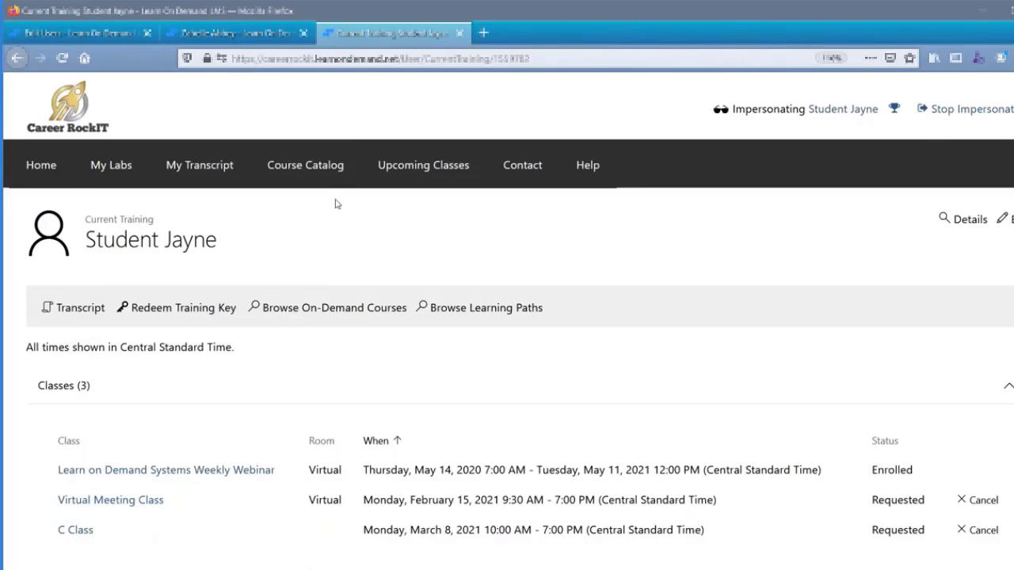
# Step: Return to the bulk edit form and search for users with first names starting with z, created within the last 1 day
pyautogui.click(82, 40)
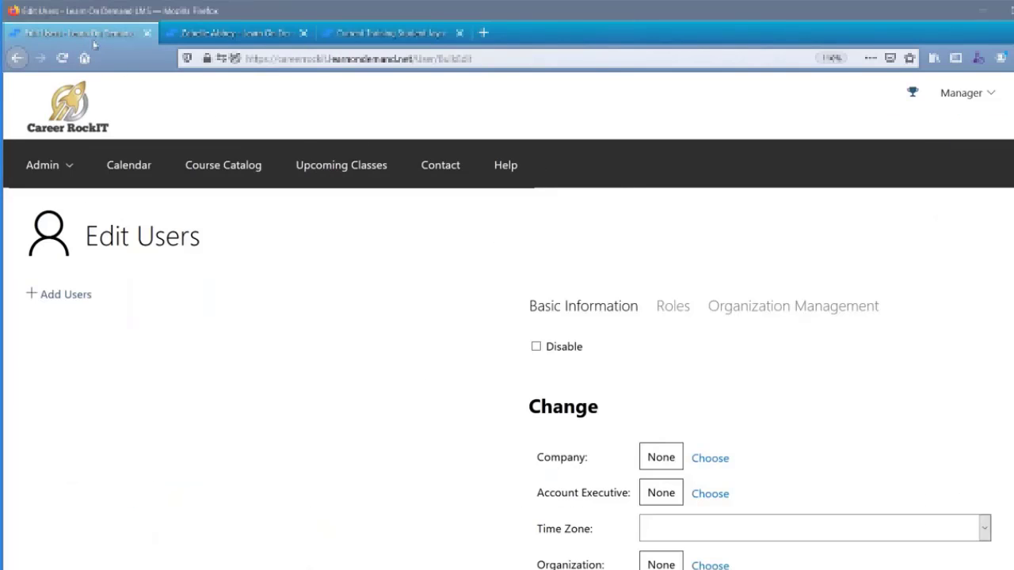
pyautogui.click(77, 297)
pyautogui.write('z')
pyautogui.click(208, 192)
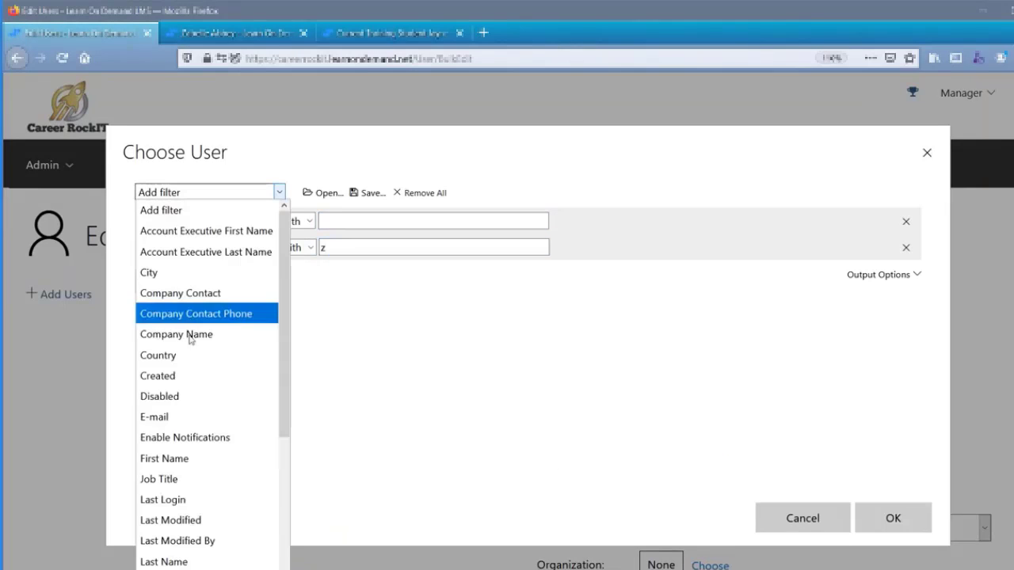
pyautogui.click(198, 378)
pyautogui.click(184, 307)
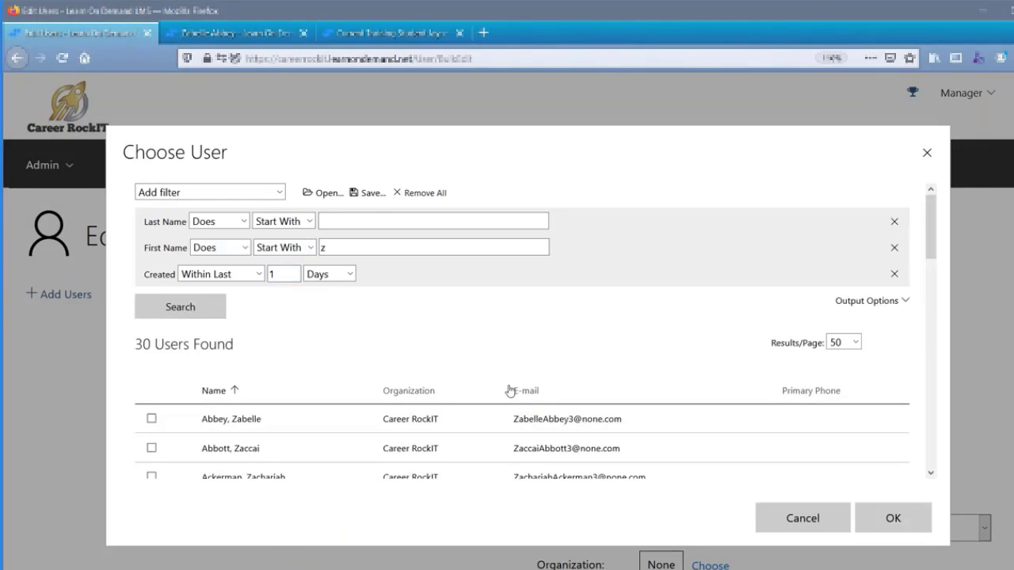
# Step: Select all the visible users in the search results and add them to the bulk edit
pyautogui.scroll(-10, 510, 389)
pyautogui.click(259, 471)
pyautogui.click(888, 522)
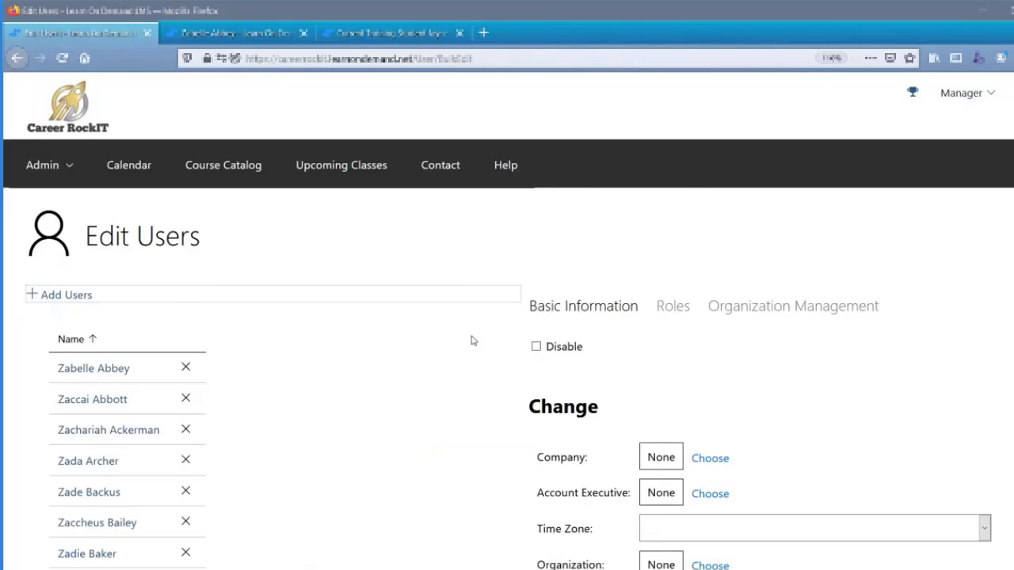
# Step: Flag the Job Title field for change by the added users and submit the bulk edit
pyautogui.scroll(-6, 467, 339)
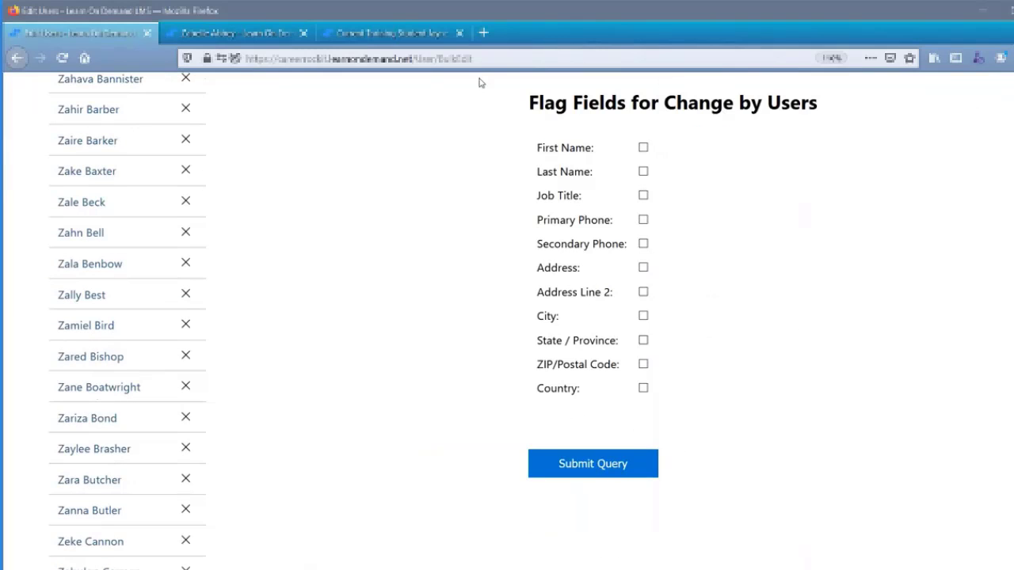
pyautogui.click(642, 196)
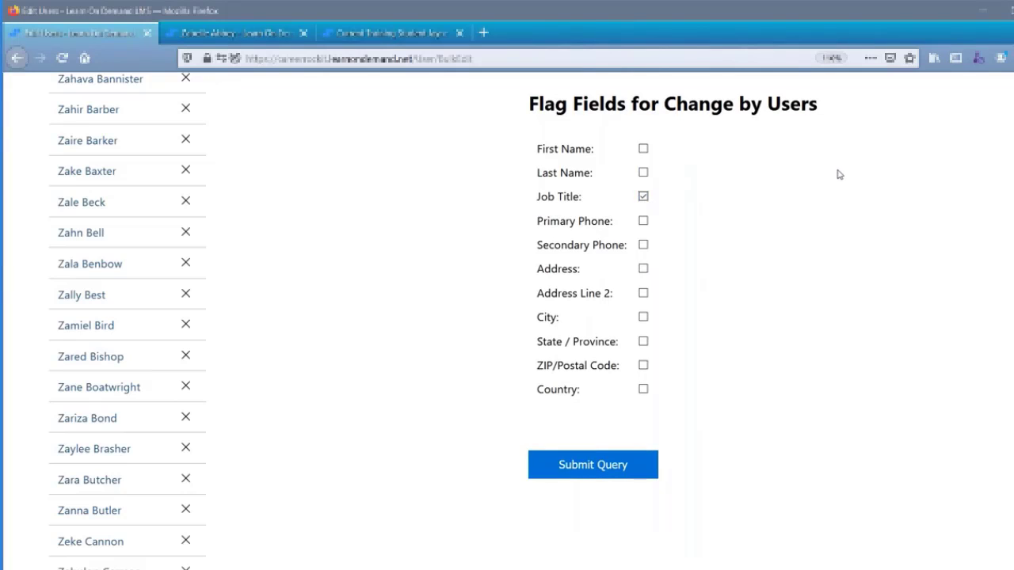
pyautogui.click(617, 473)
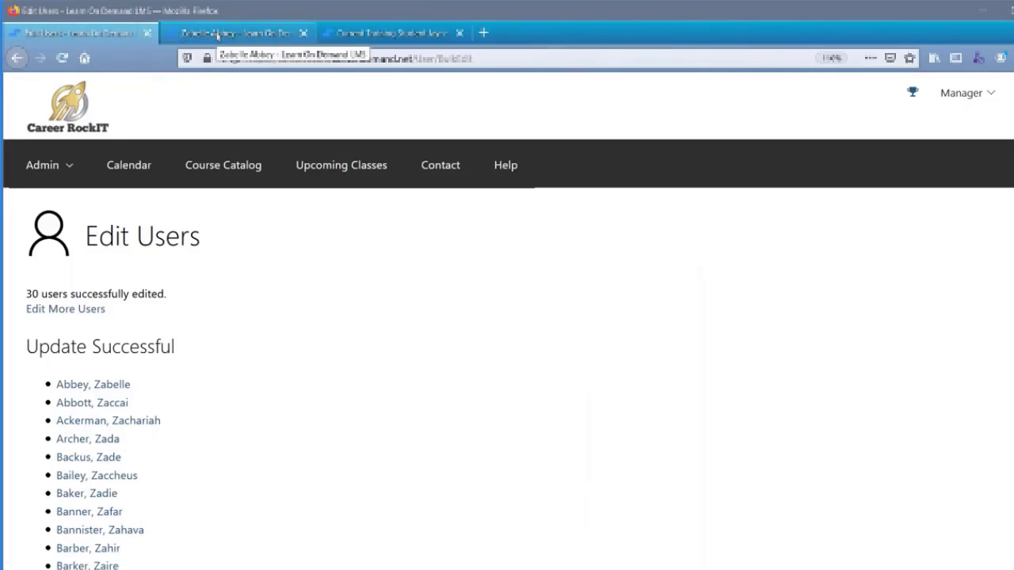
# Step: Impersonate the demo student to view the Account Update request, dismiss it and stop impersonating
pyautogui.click(217, 35)
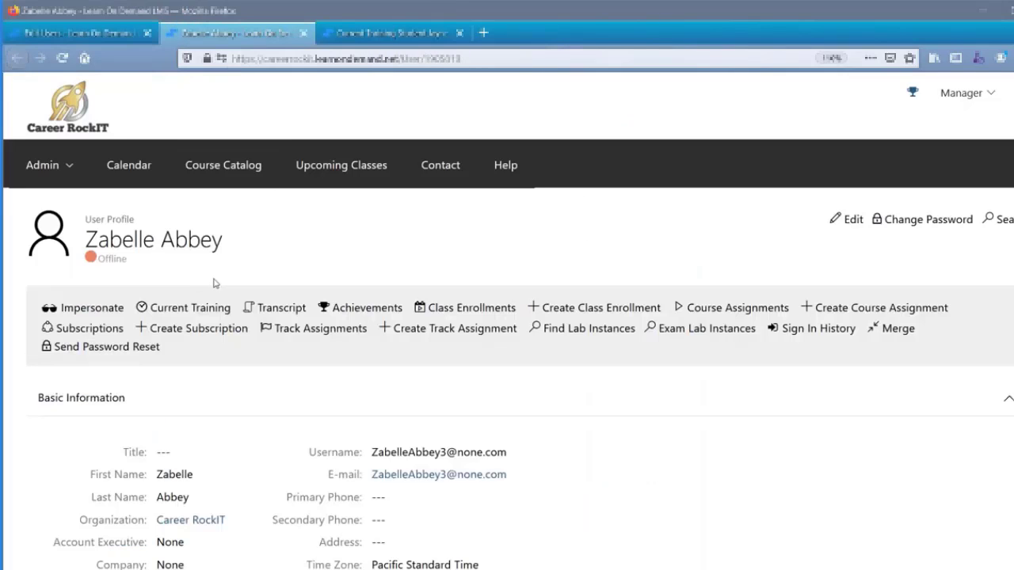
pyautogui.click(93, 311)
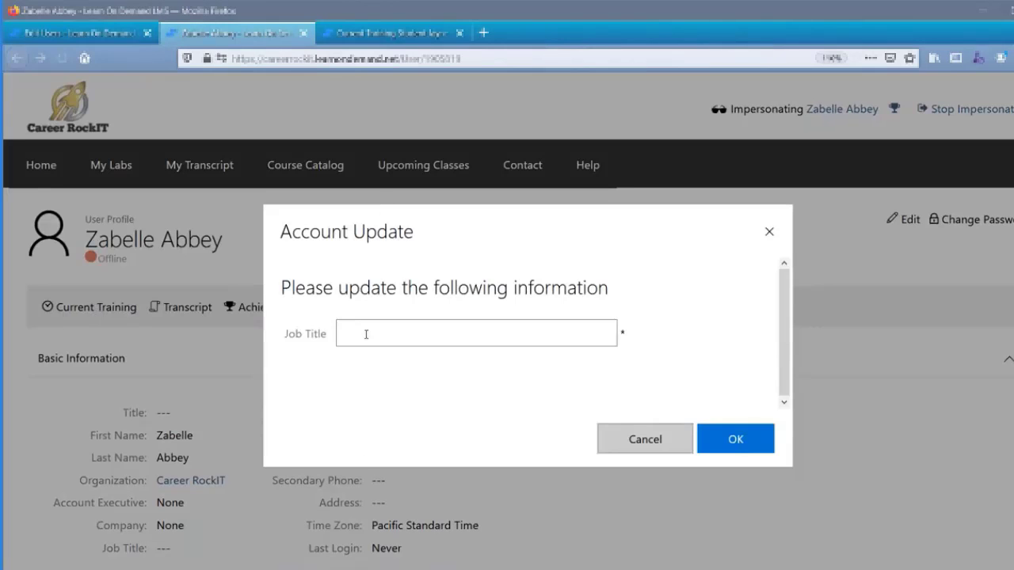
pyautogui.click(645, 440)
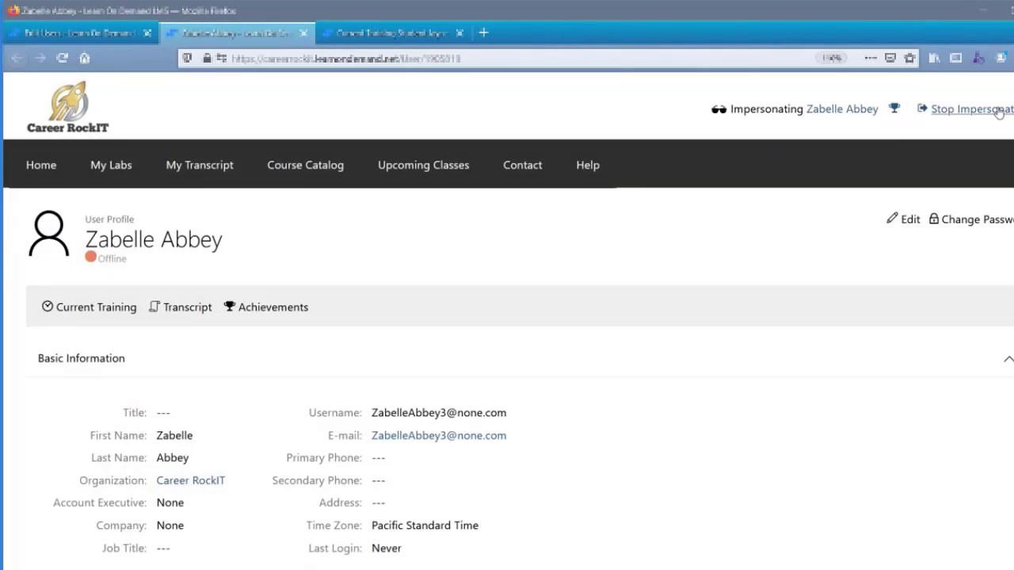
# Step: Start another bulk edit and search for users with first names starting with z, created within the last 1 day
pyautogui.click(57, 33)
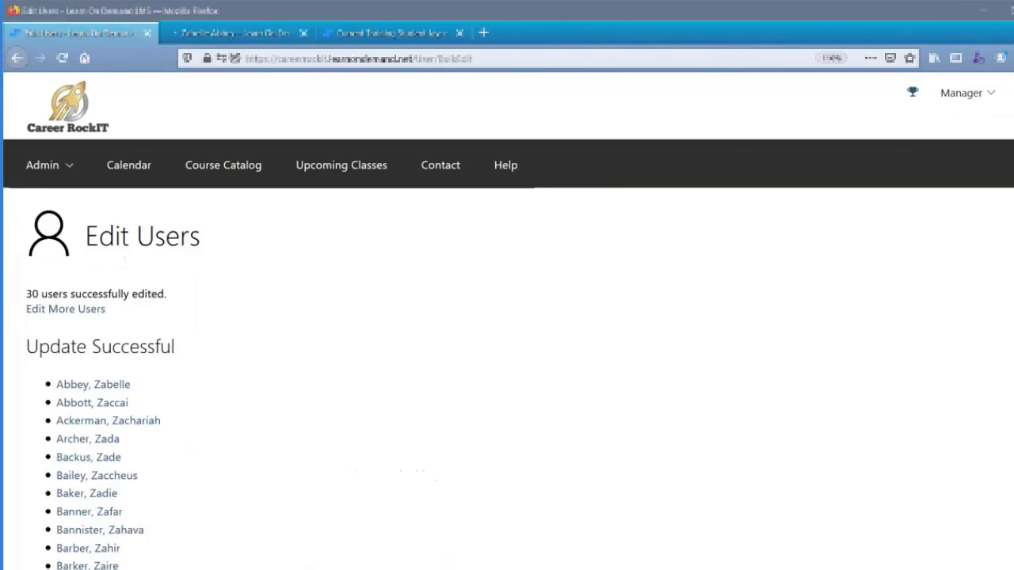
pyautogui.click(83, 311)
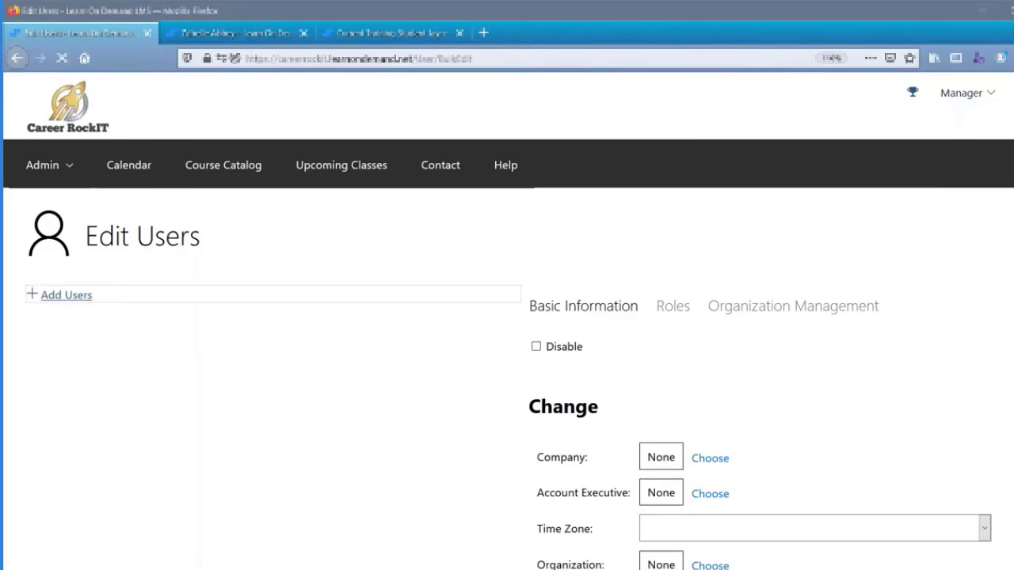
pyautogui.click(65, 294)
pyautogui.click(377, 247)
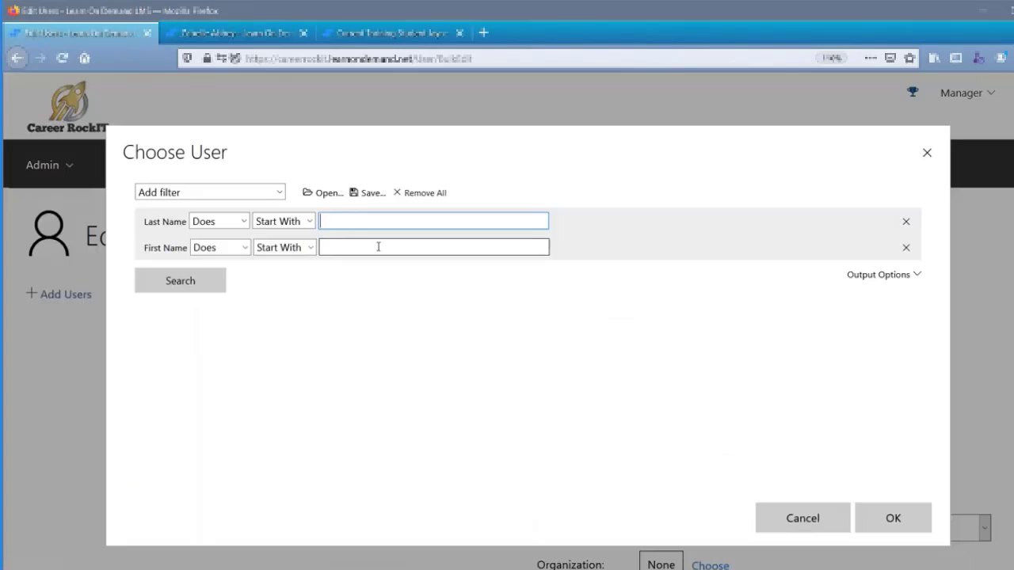
pyautogui.write('z')
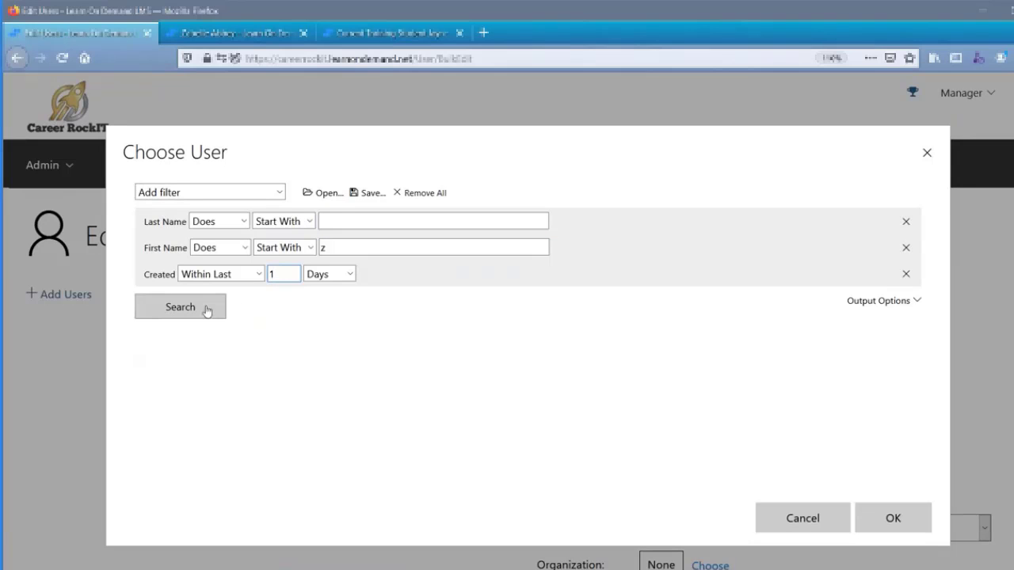
pyautogui.click(205, 309)
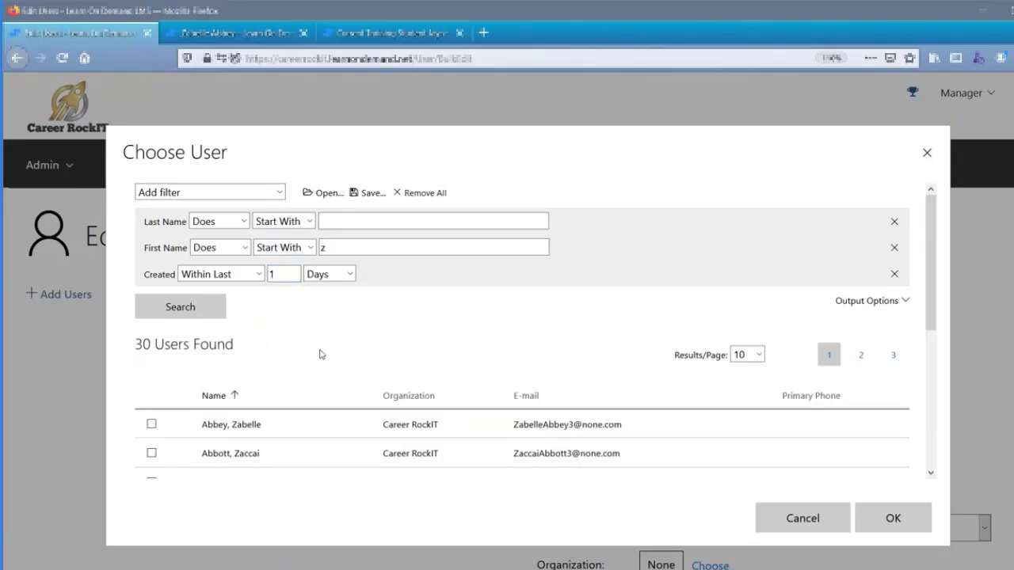
# Step: Show 50 results per page, then select all visible users and add them to the new bulk edit
pyautogui.click(763, 356)
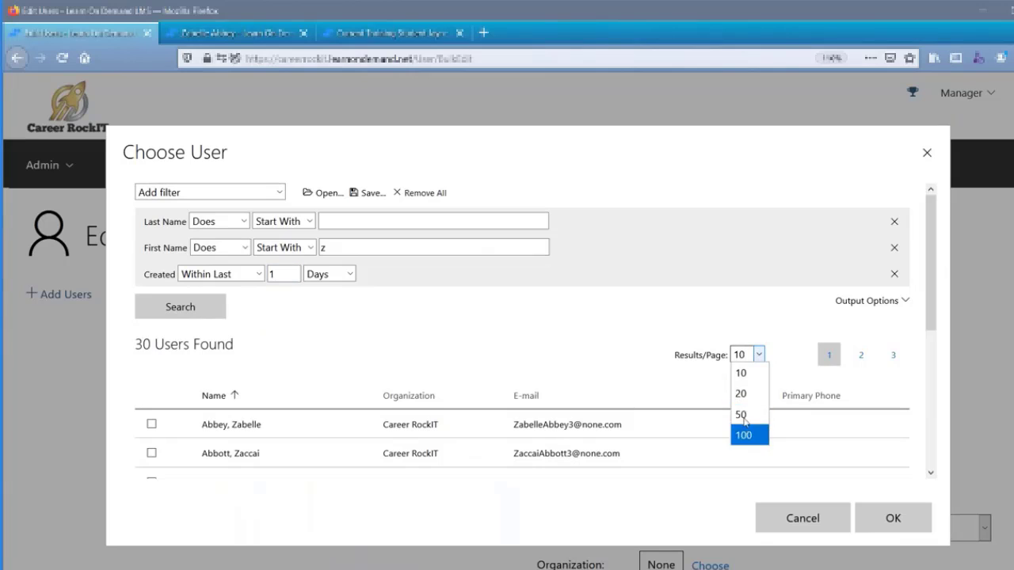
pyautogui.click(743, 414)
pyautogui.scroll(-15, 345, 419)
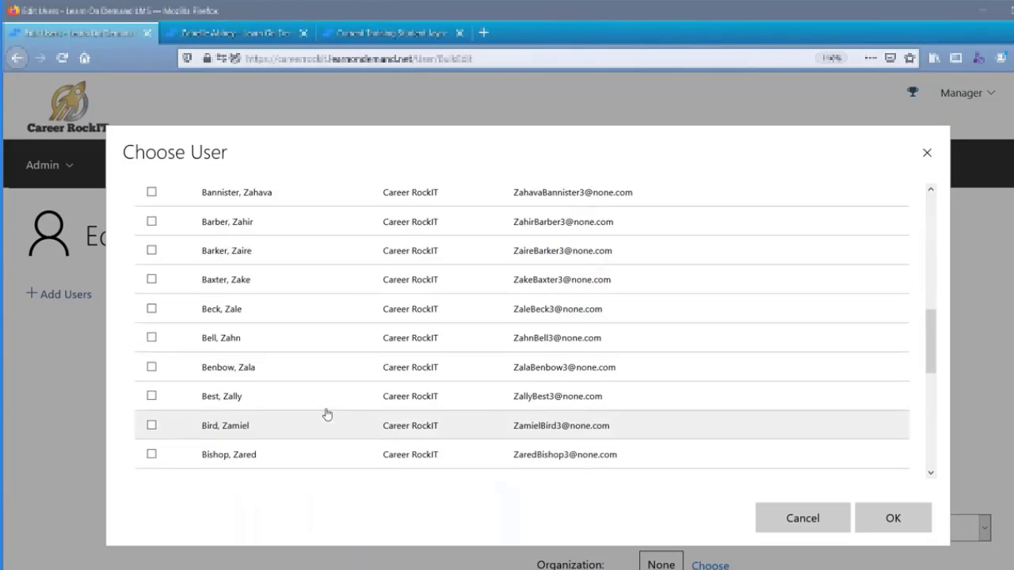
pyautogui.click(252, 470)
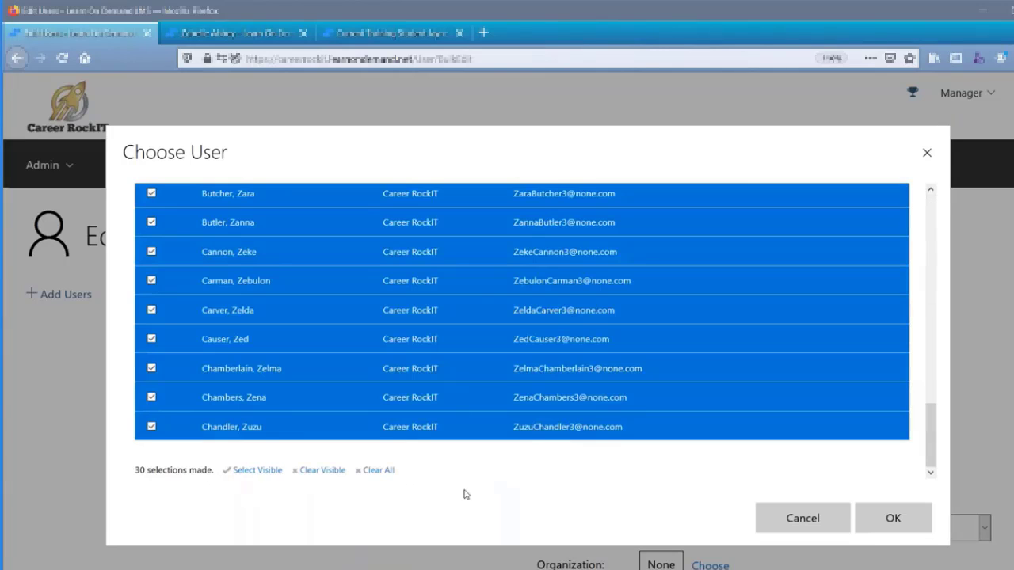
pyautogui.click(893, 518)
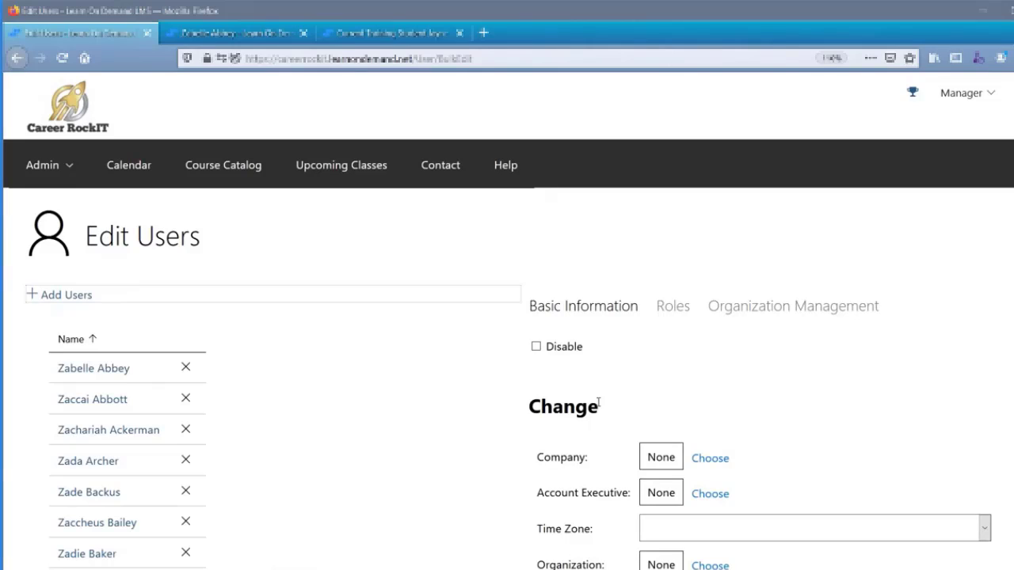
# Step: Set the added users to Disable in the basic information and submit the bulk edit
pyautogui.click(537, 348)
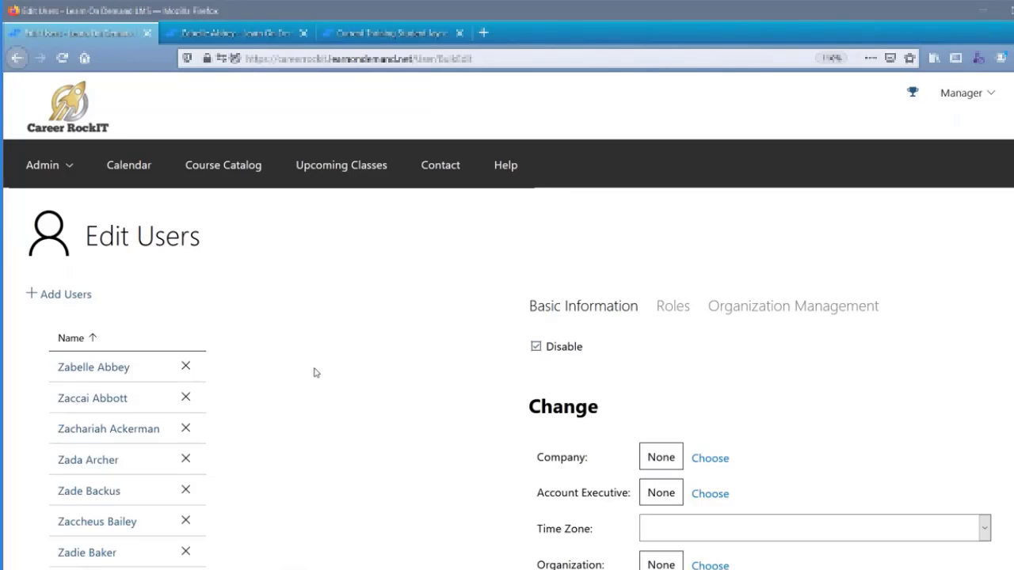
pyautogui.scroll(-3, 314, 373)
pyautogui.scroll(-5, 313, 372)
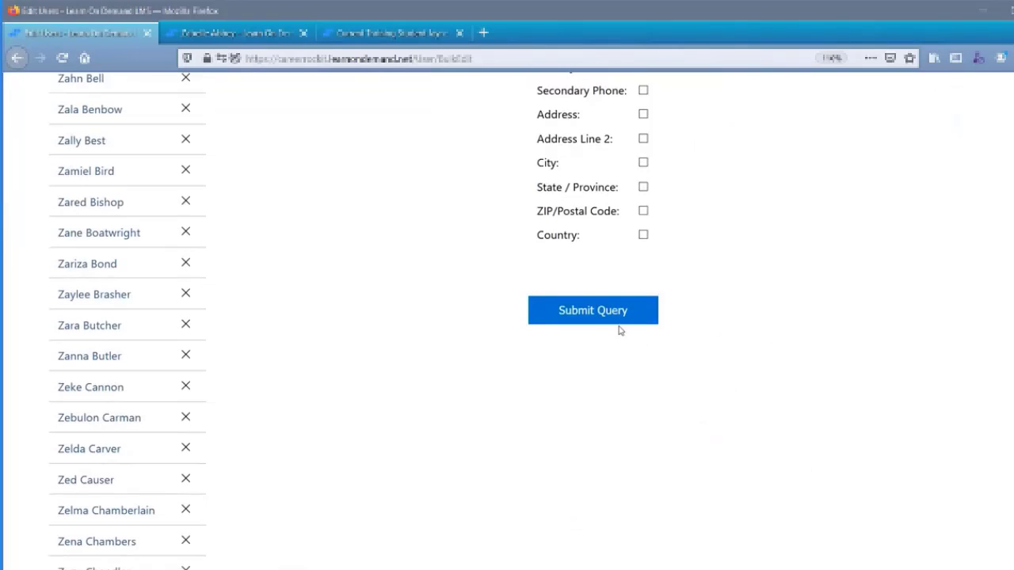
pyautogui.click(605, 312)
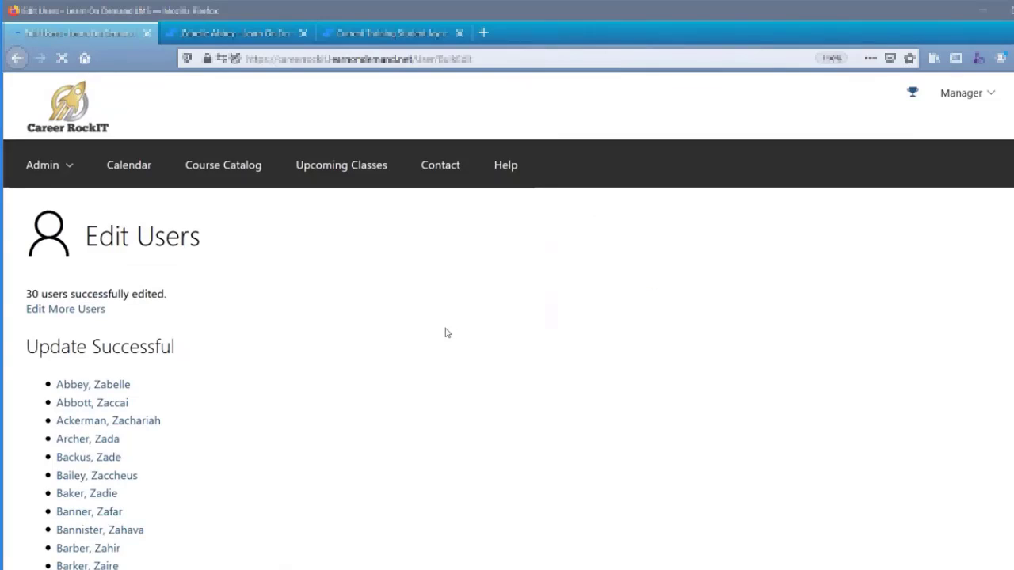
# Step: Reload the demo student's profile and check whether the account is disabled
pyautogui.click(199, 34)
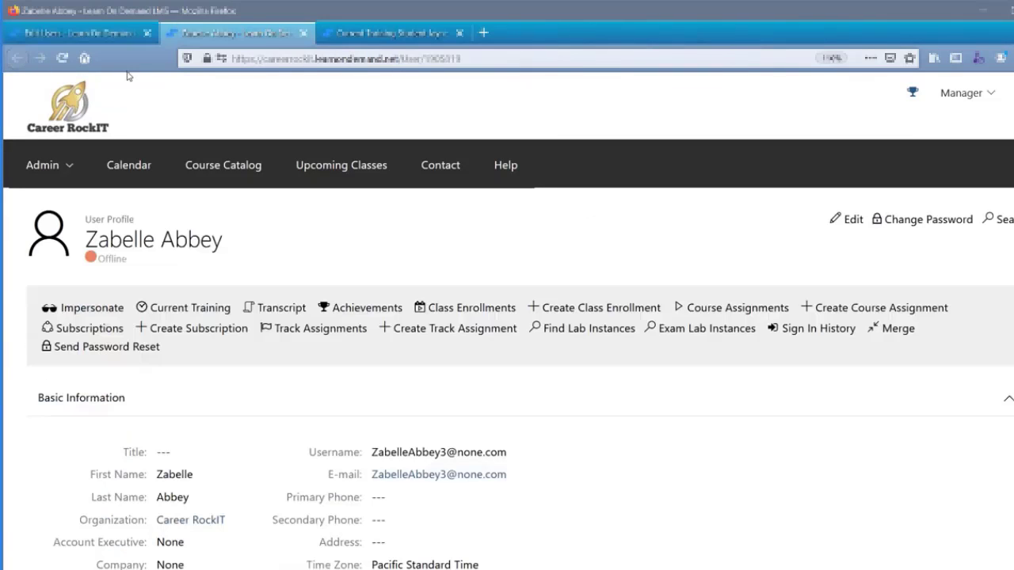
pyautogui.click(62, 59)
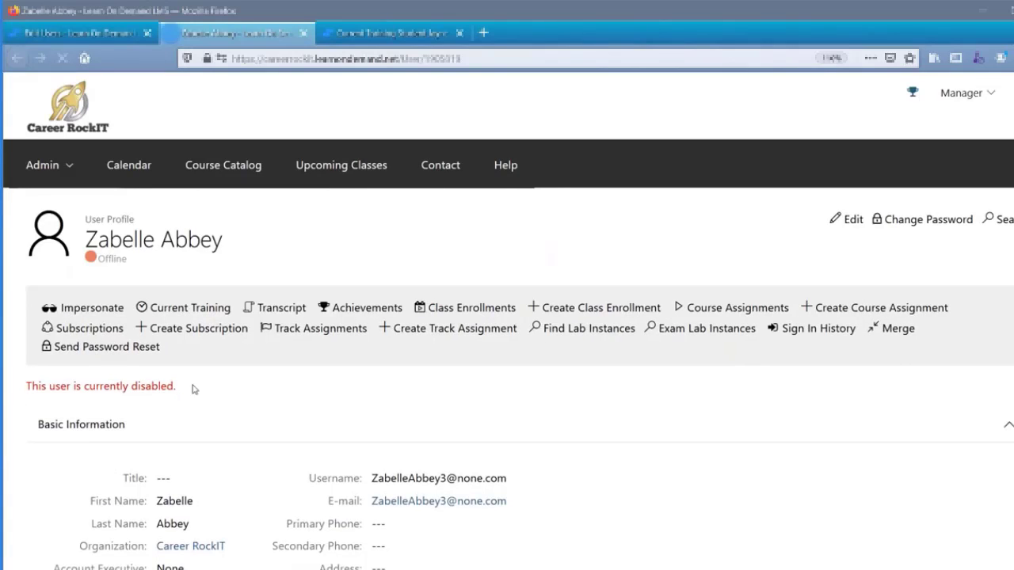
pyautogui.moveTo(178, 387); pyautogui.dragTo(18, 385)
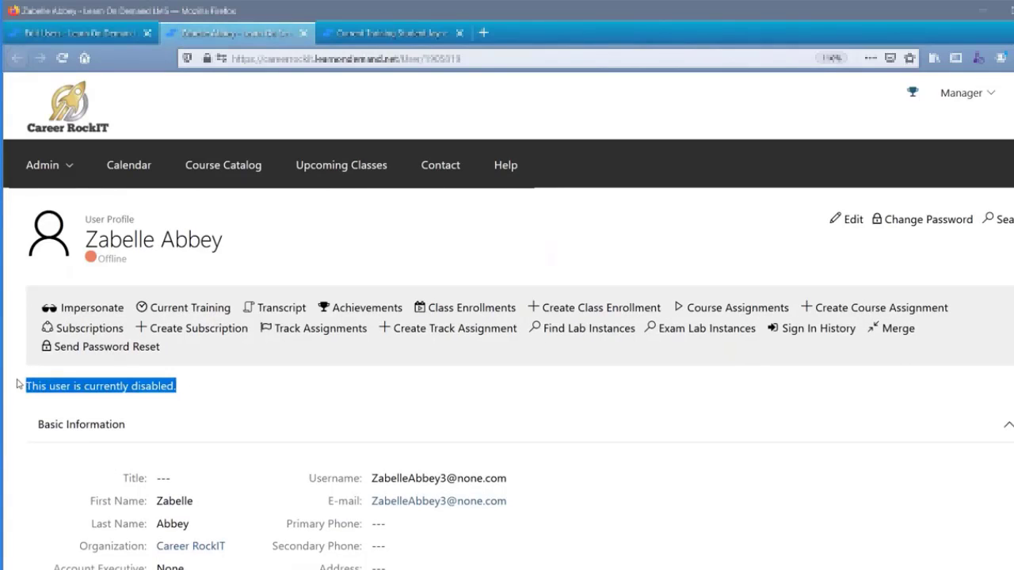
pyautogui.click(336, 242)
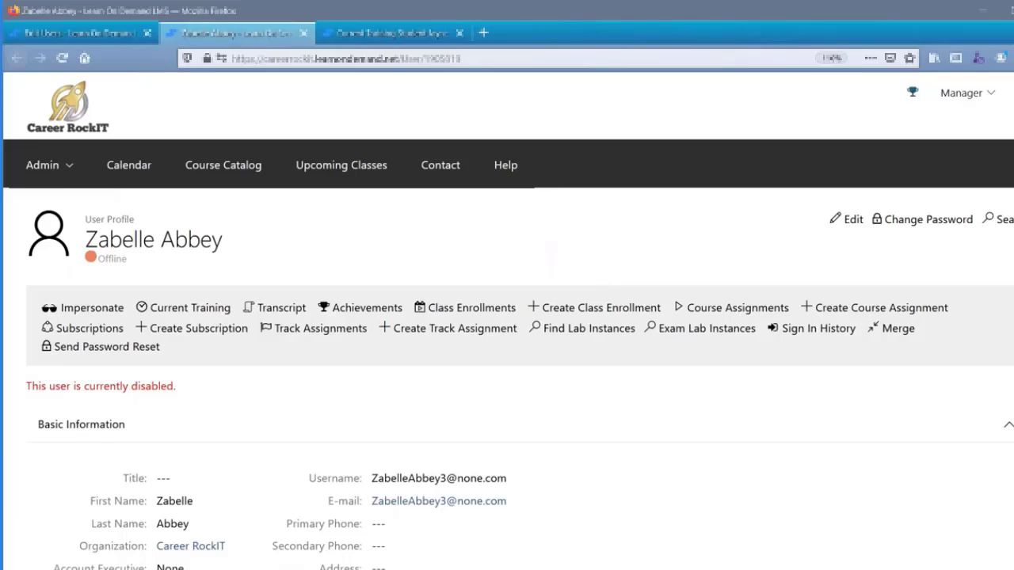